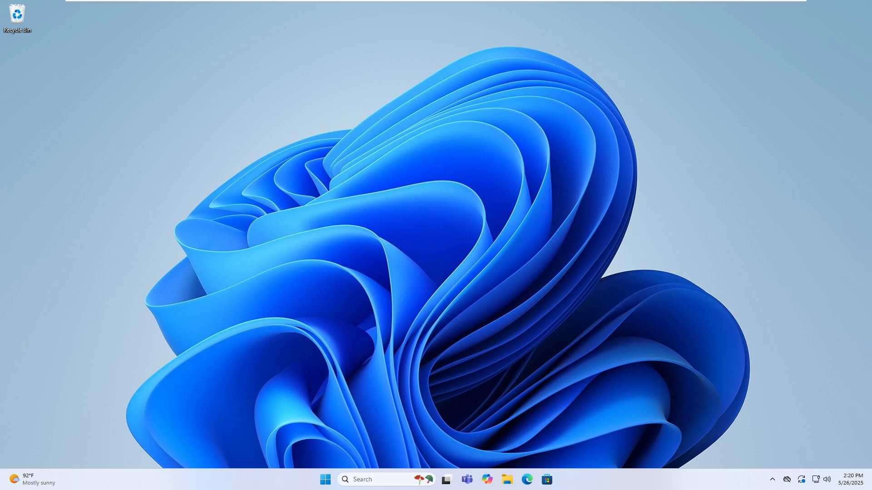
- Set File Explorer's folder options to show hidden files, folders, and drives, and apply the change
{"action": "key", "text": "super+e"}
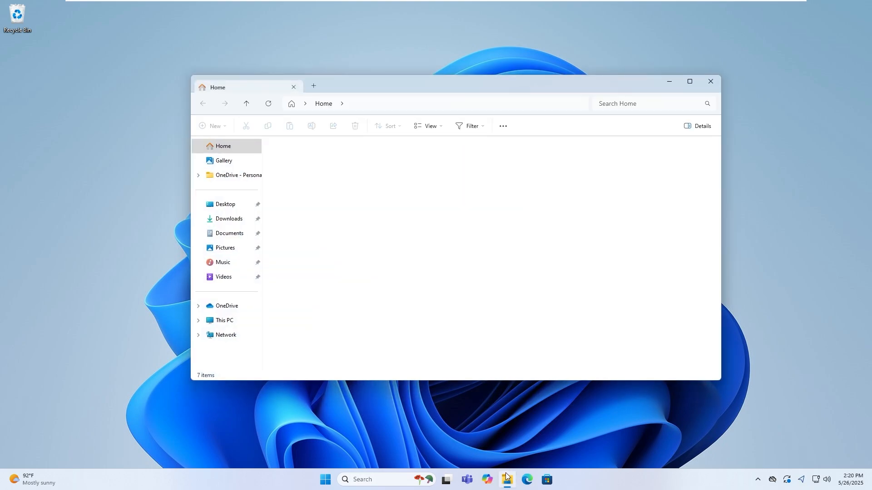
{"action": "left_click", "coordinate": [231, 324]}
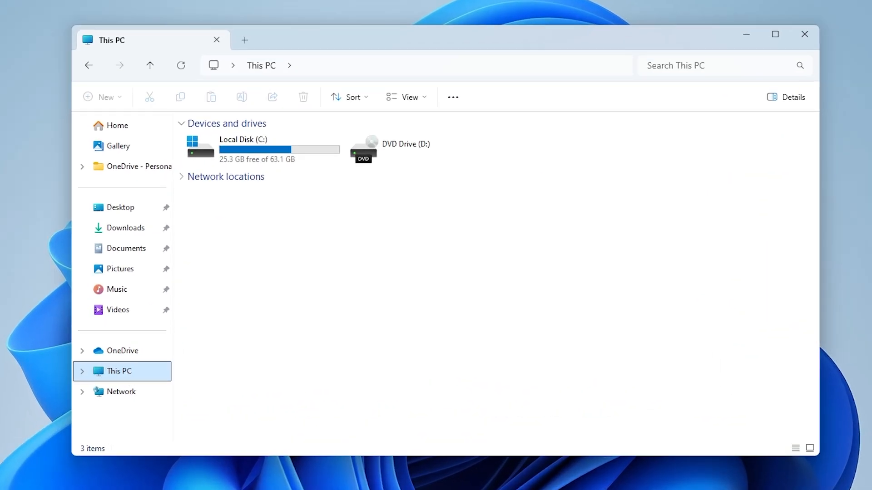
{"action": "left_click", "coordinate": [452, 98]}
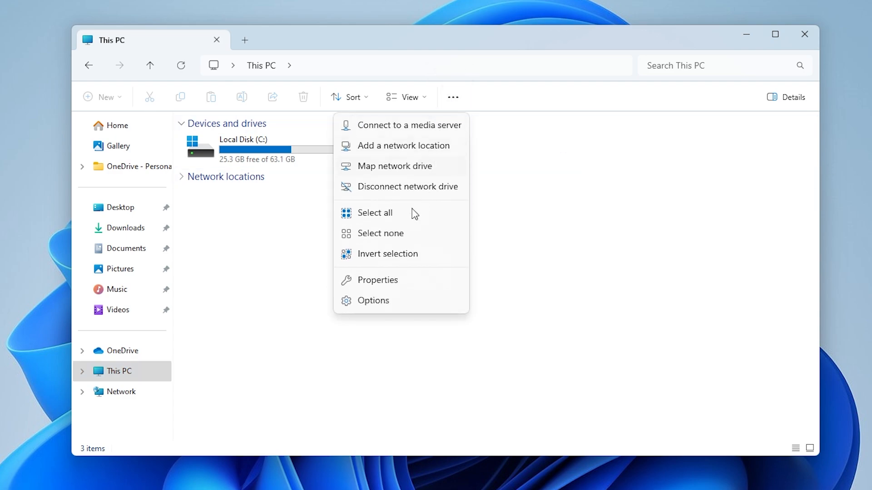
{"action": "left_click", "coordinate": [384, 307]}
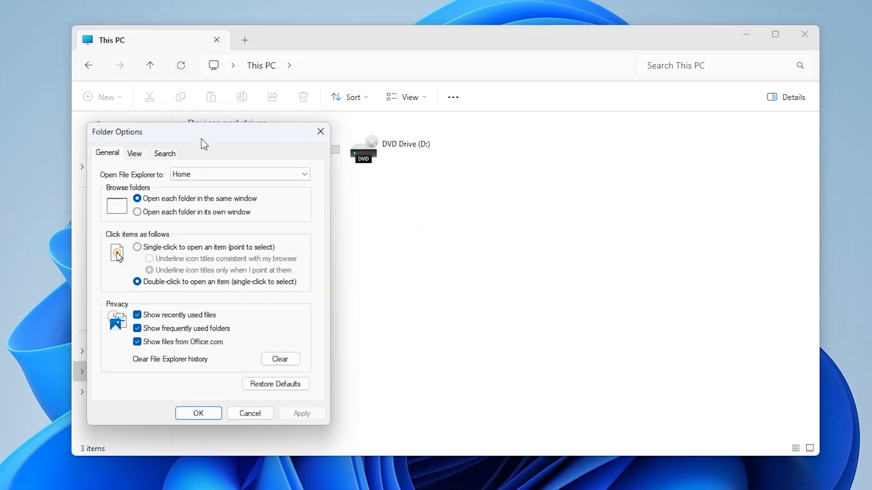
{"action": "left_click_drag", "start_coordinate": [196, 139], "coordinate": [394, 109]}
{"action": "left_click", "coordinate": [332, 123]}
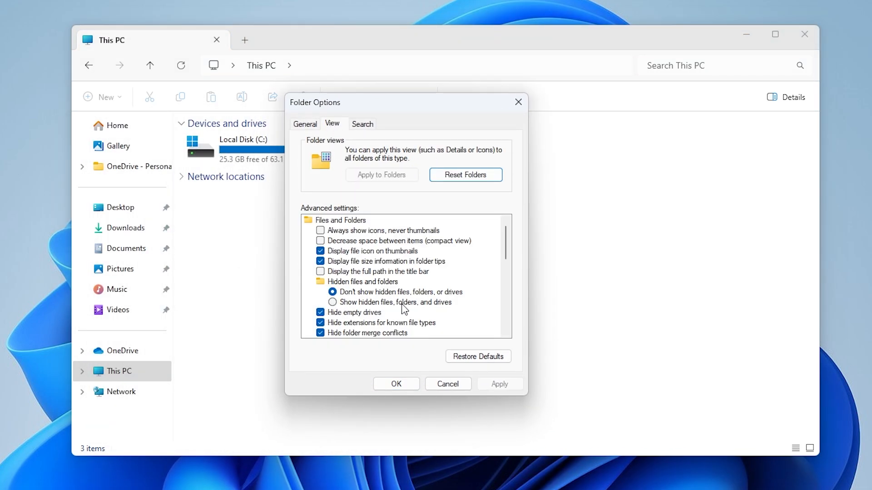
{"action": "left_click", "coordinate": [342, 303]}
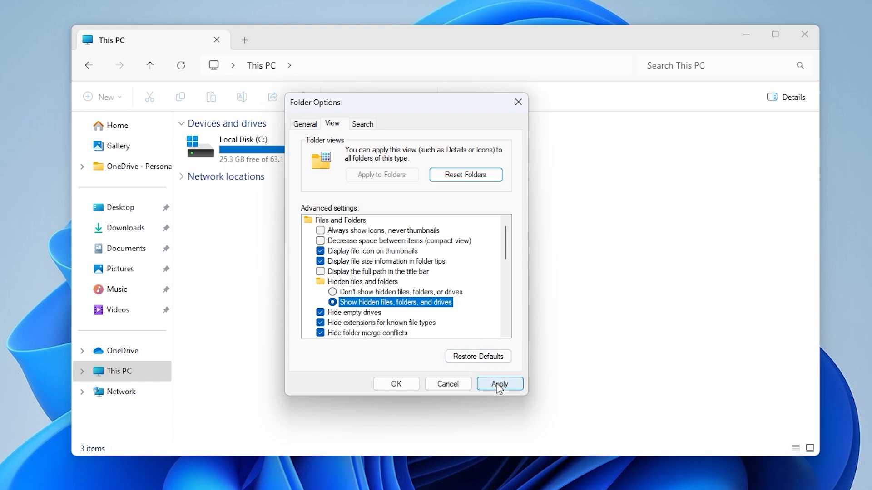
{"action": "left_click", "coordinate": [499, 386]}
{"action": "left_click", "coordinate": [394, 383]}
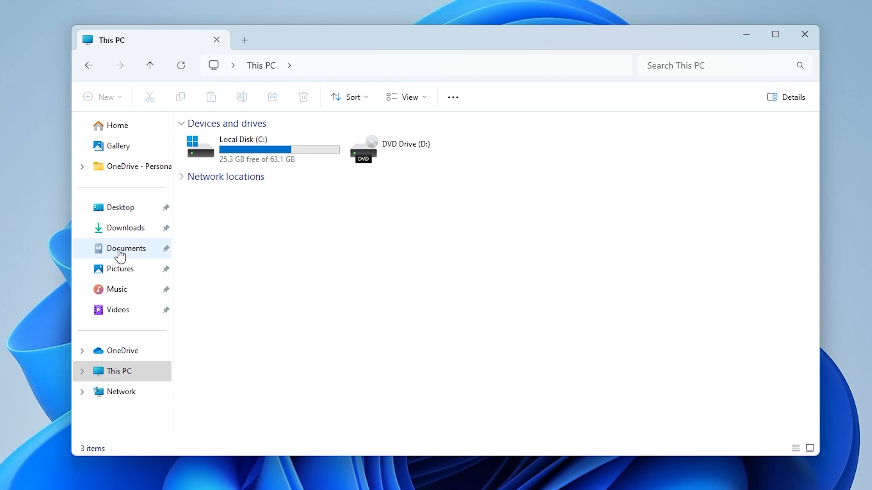
- Navigate to the folder C:\Users\ADMIN\AppData\Local\Microsoft
{"action": "double_click", "coordinate": [272, 155]}
{"action": "double_click", "coordinate": [209, 265]}
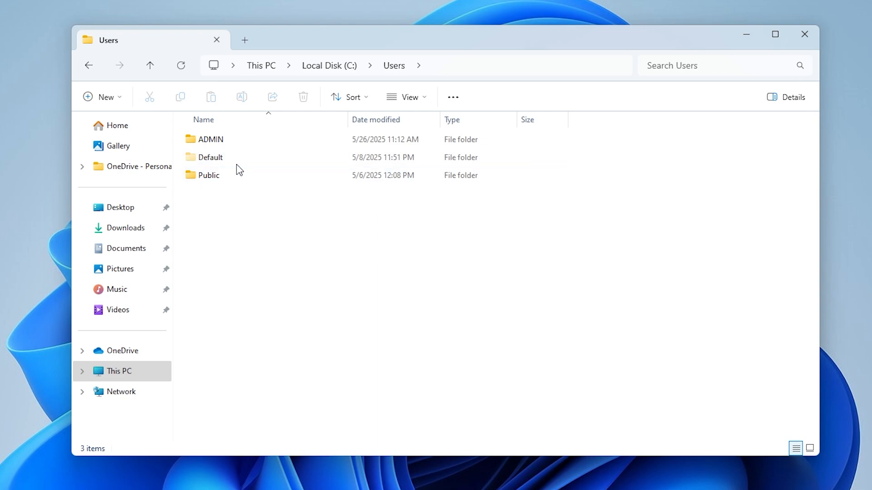
{"action": "left_click", "coordinate": [241, 143]}
{"action": "double_click", "coordinate": [241, 144]}
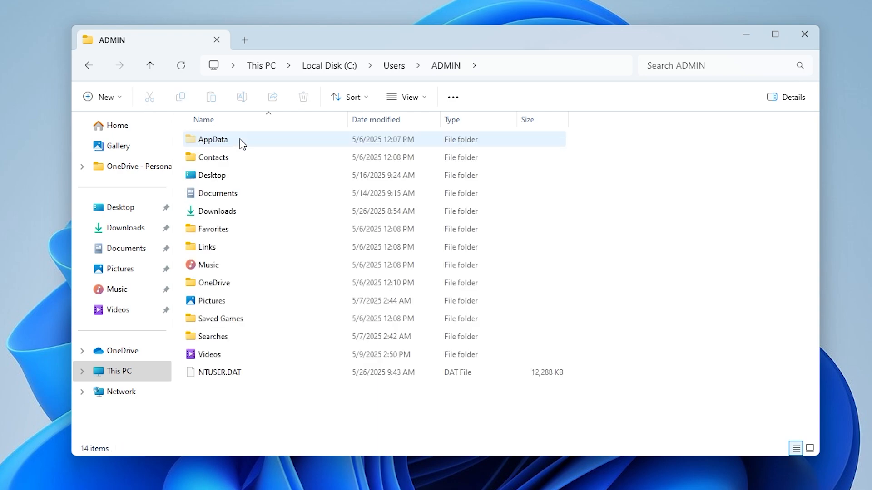
{"action": "double_click", "coordinate": [207, 140]}
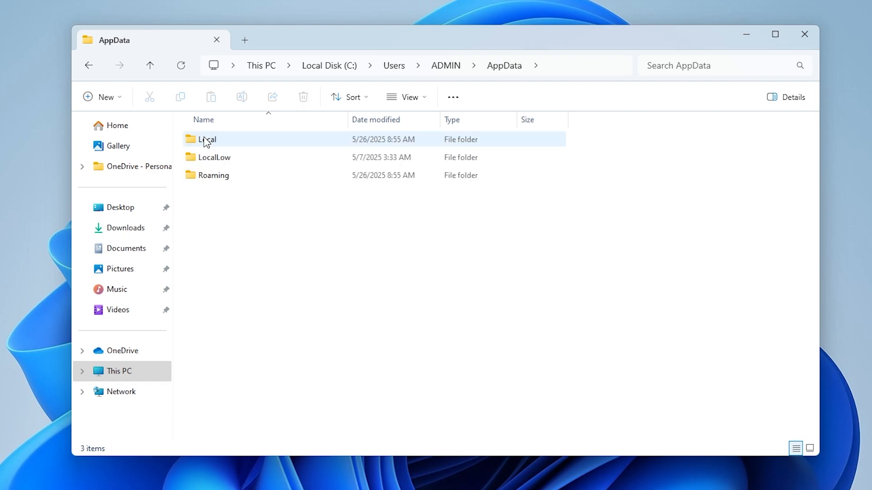
{"action": "double_click", "coordinate": [233, 136]}
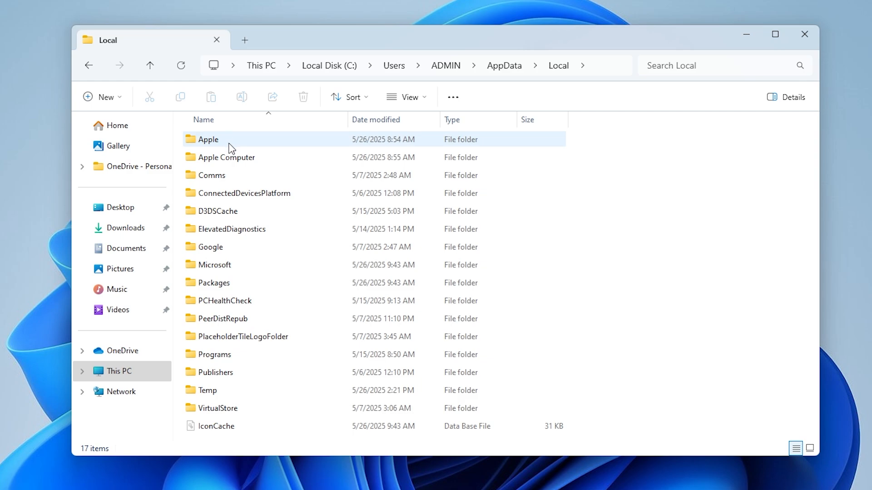
{"action": "left_click", "coordinate": [271, 271]}
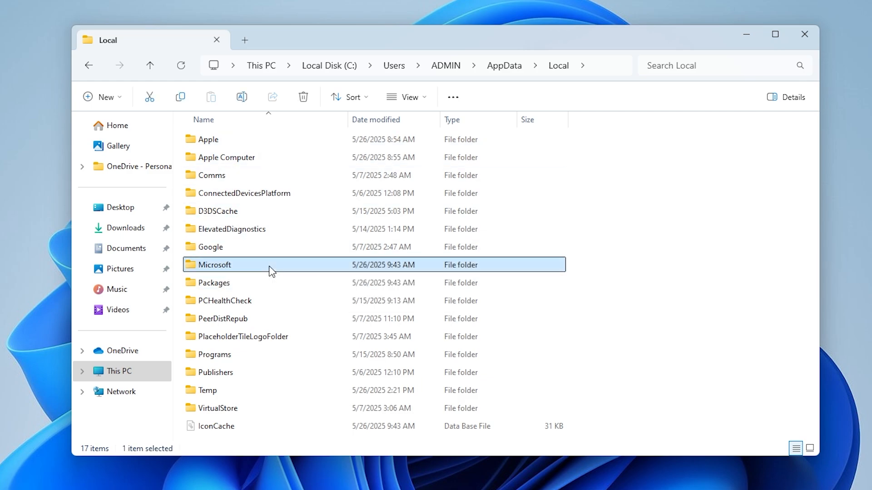
{"action": "double_click", "coordinate": [272, 271]}
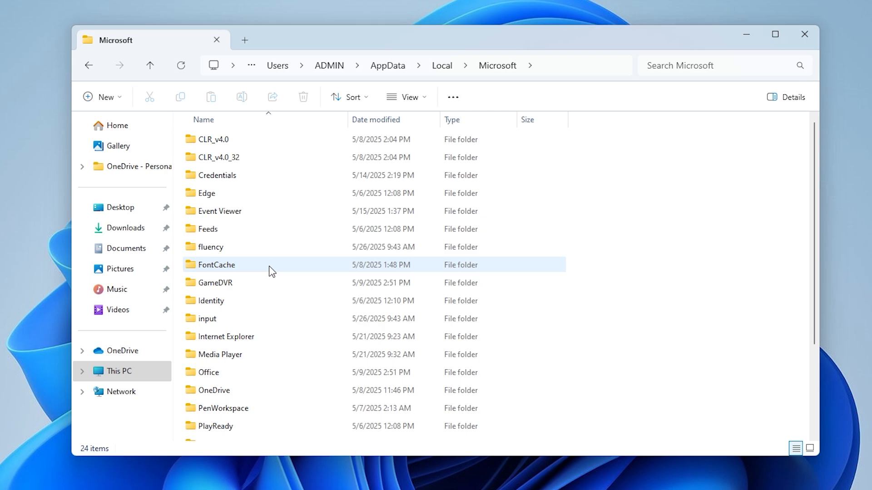
- Rename the Media Player folder to "Media Player Old"
{"action": "scroll", "coordinate": [321, 272], "scroll_direction": "down", "scroll_amount": 3}
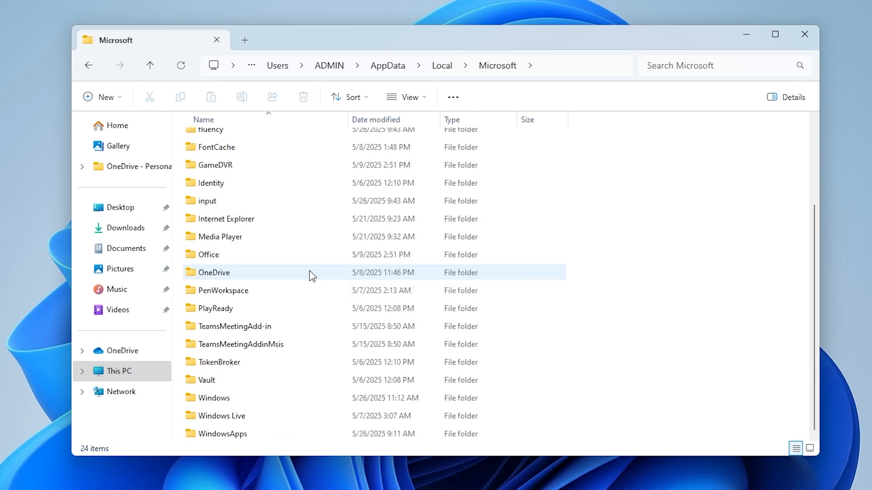
{"action": "left_click", "coordinate": [245, 238]}
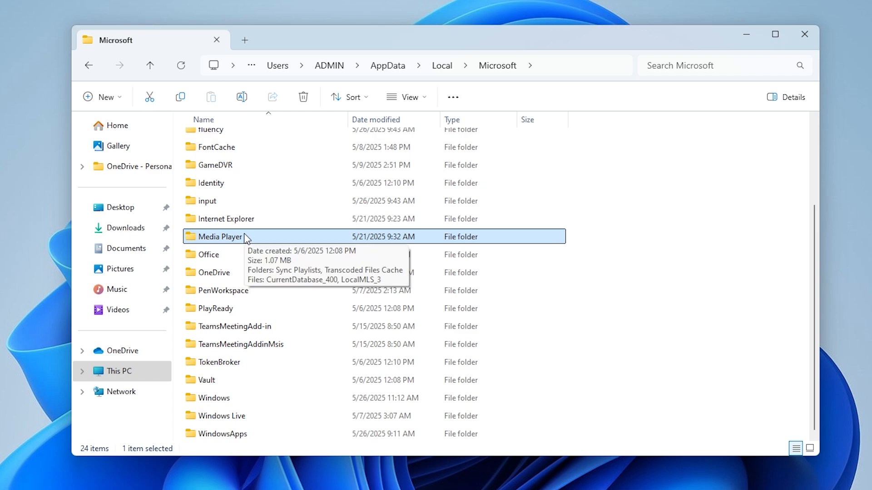
{"action": "right_click", "coordinate": [235, 242]}
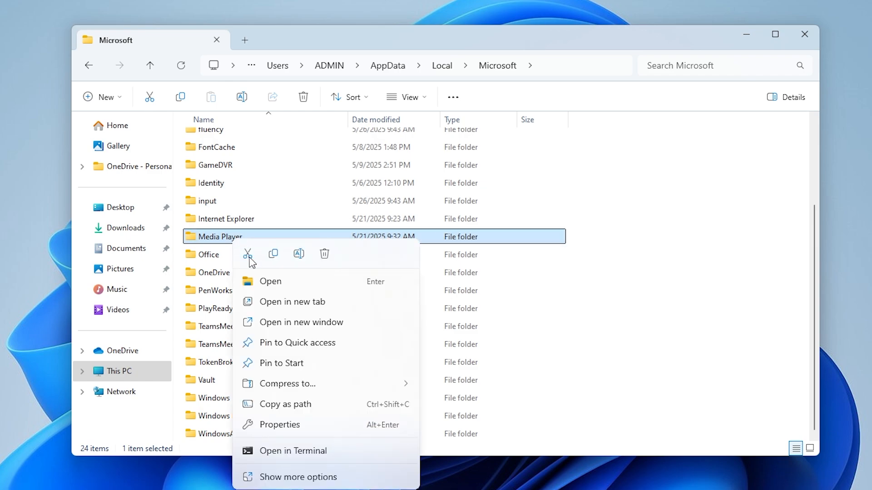
{"action": "left_click", "coordinate": [286, 473]}
{"action": "left_click", "coordinate": [272, 483]}
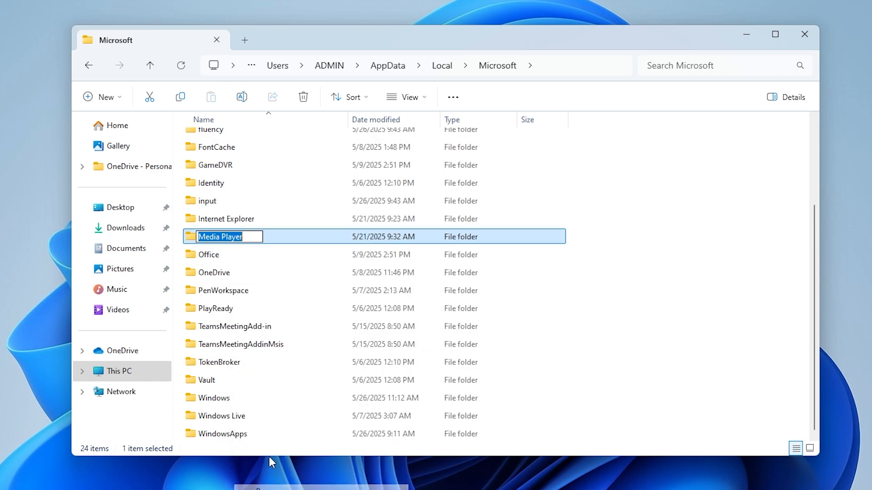
{"action": "left_click", "coordinate": [249, 235]}
{"action": "type", "text": "Old"}
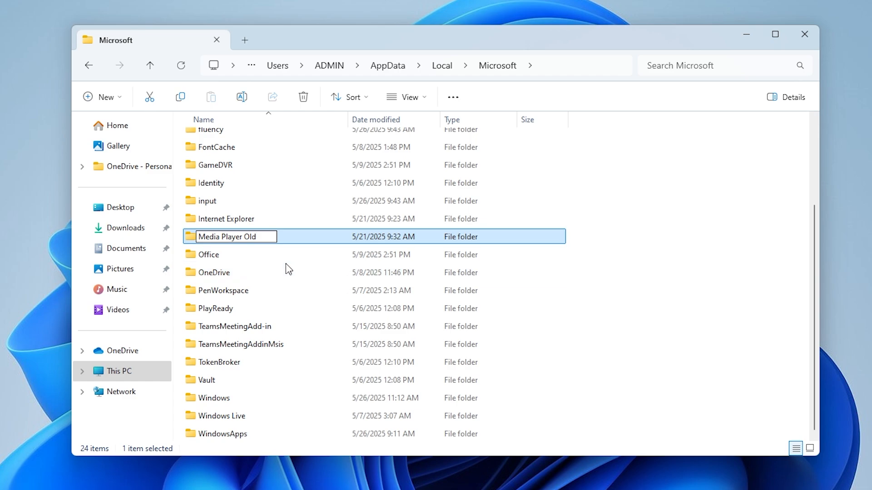
{"action": "left_click", "coordinate": [299, 238]}
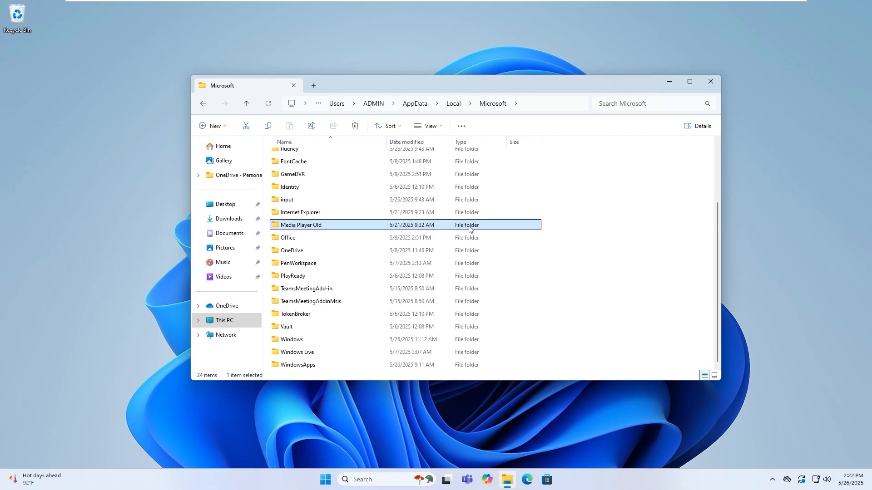
- Close File Explorer and restart the computer
{"action": "left_click", "coordinate": [710, 83]}
{"action": "left_click", "coordinate": [325, 479]}
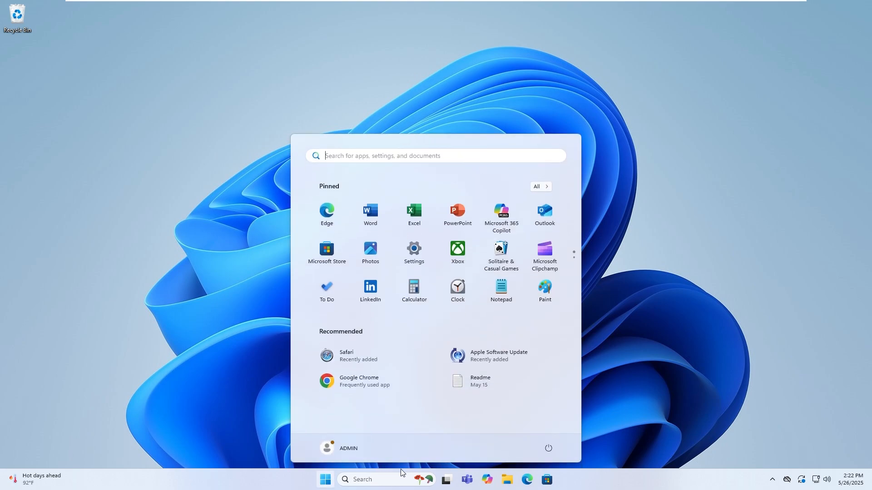
{"action": "left_click", "coordinate": [548, 448]}
{"action": "left_click", "coordinate": [552, 425]}
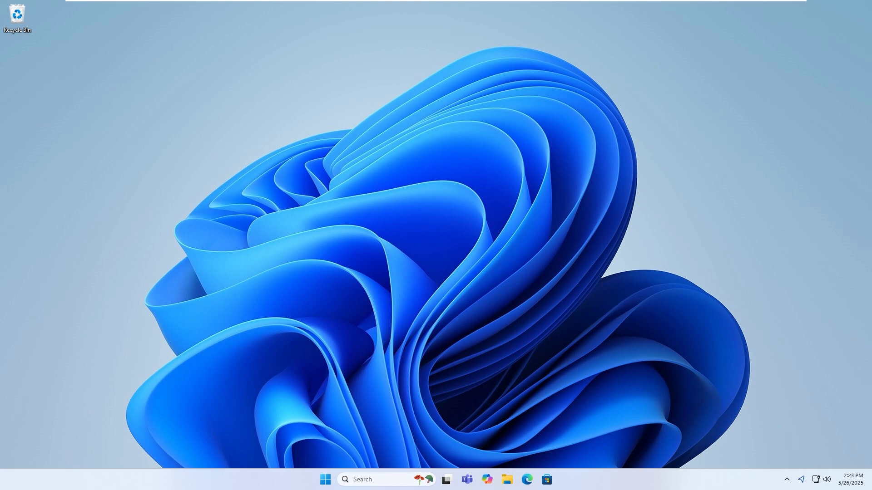
- Search for and open the Services console, then move its window toward the screen centre and widen it
{"action": "left_click", "coordinate": [327, 480]}
{"action": "type", "text": "se"}
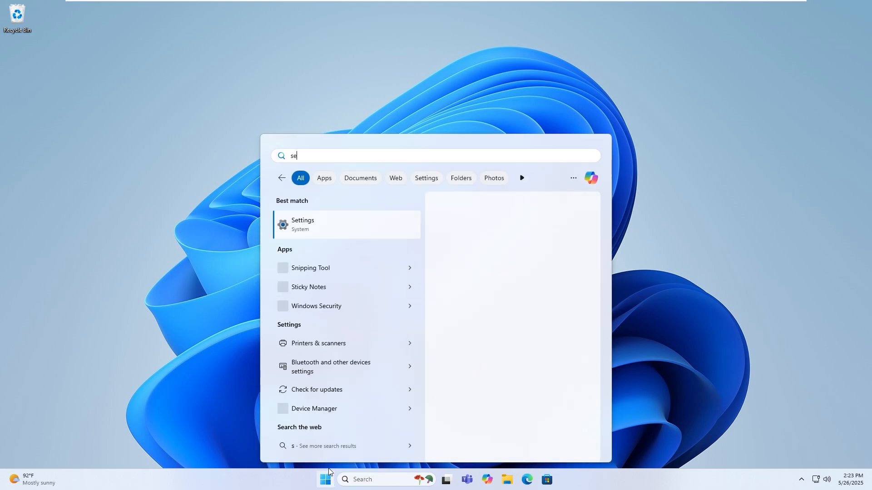
{"action": "type", "text": "rv"}
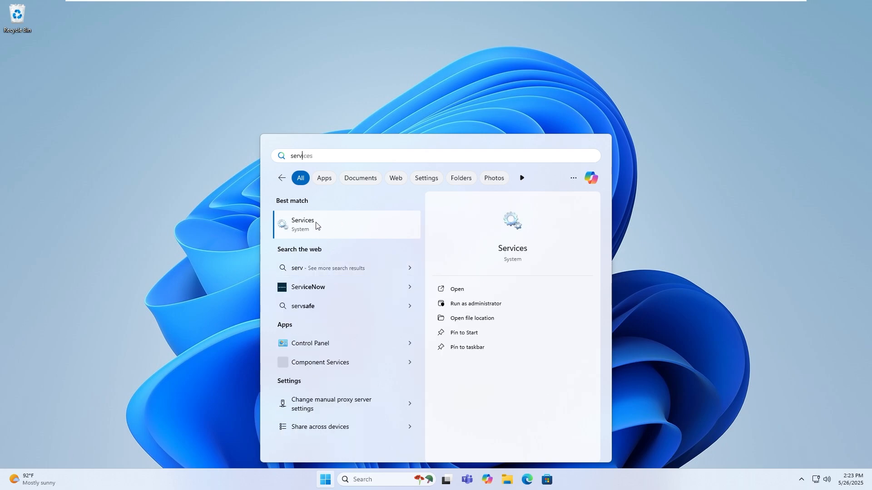
{"action": "left_click", "coordinate": [324, 227]}
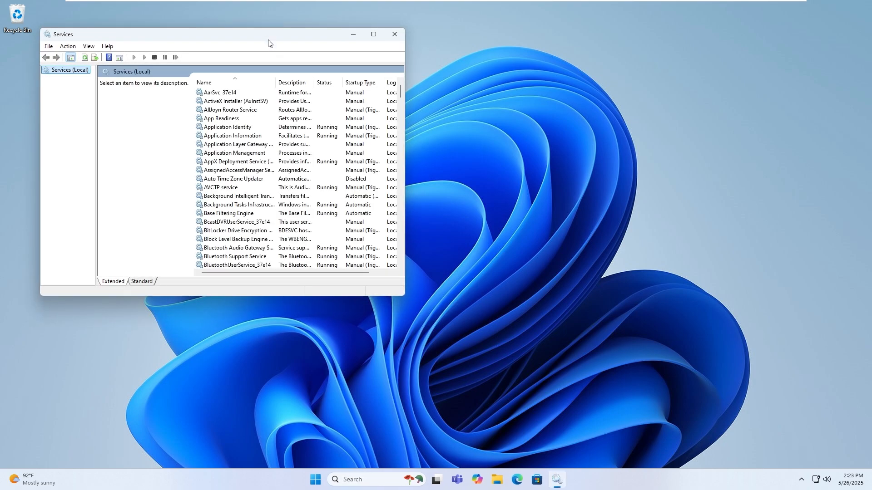
{"action": "left_click_drag", "start_coordinate": [268, 40], "coordinate": [464, 88]}
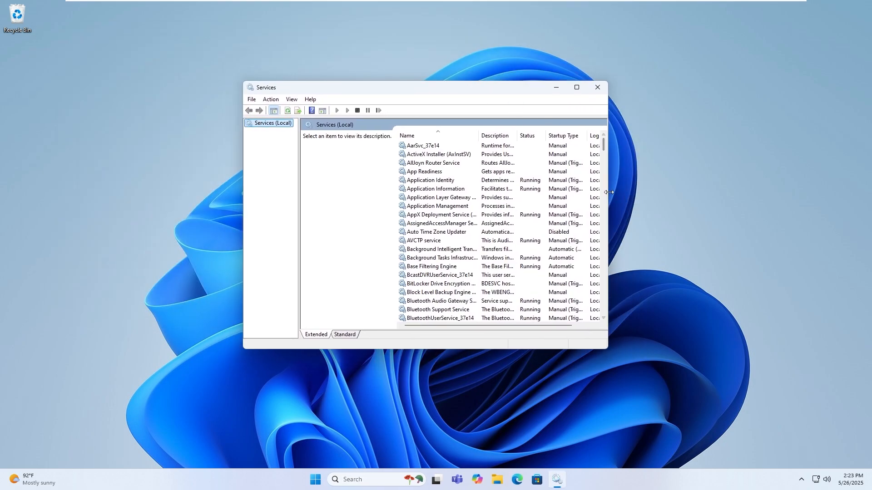
{"action": "left_click_drag", "start_coordinate": [609, 192], "coordinate": [717, 193]}
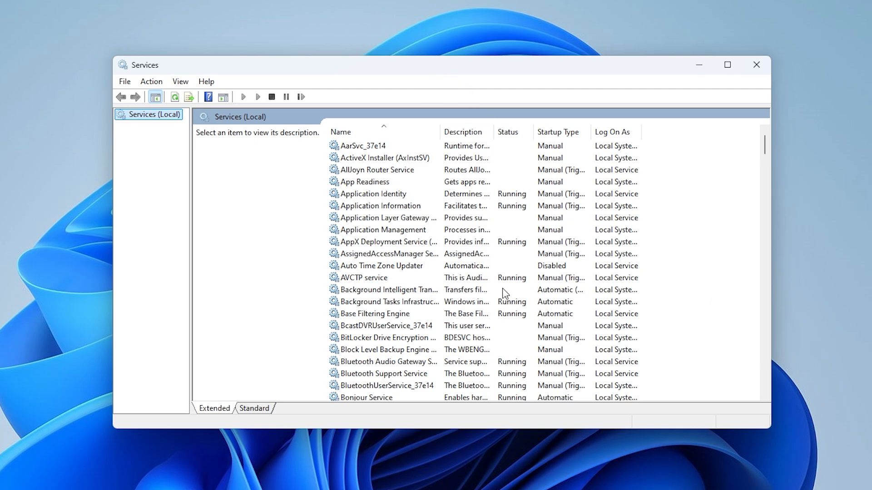
- Set the UPnP Device Host service's startup type to Automatic, start the service, and apply the changes
{"action": "scroll", "coordinate": [503, 296], "scroll_direction": "down", "scroll_amount": 14}
{"action": "scroll", "coordinate": [504, 294], "scroll_direction": "down", "scroll_amount": 20}
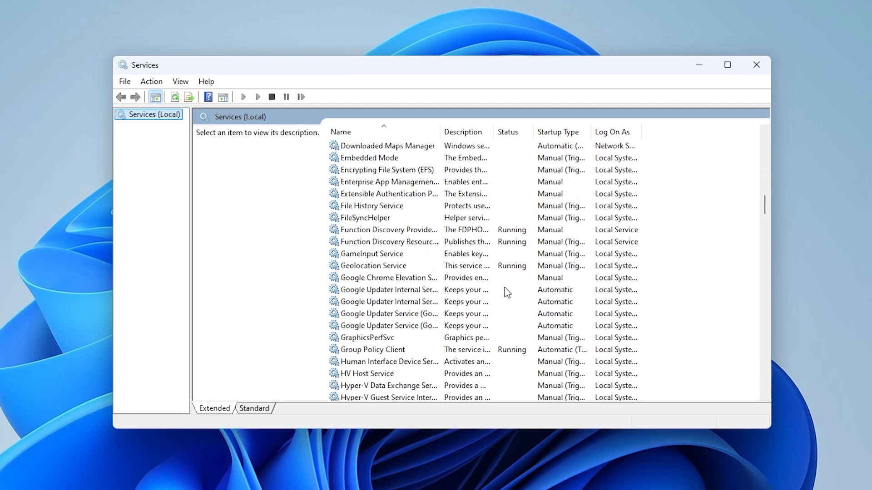
{"action": "scroll", "coordinate": [507, 292], "scroll_direction": "down", "scroll_amount": 20}
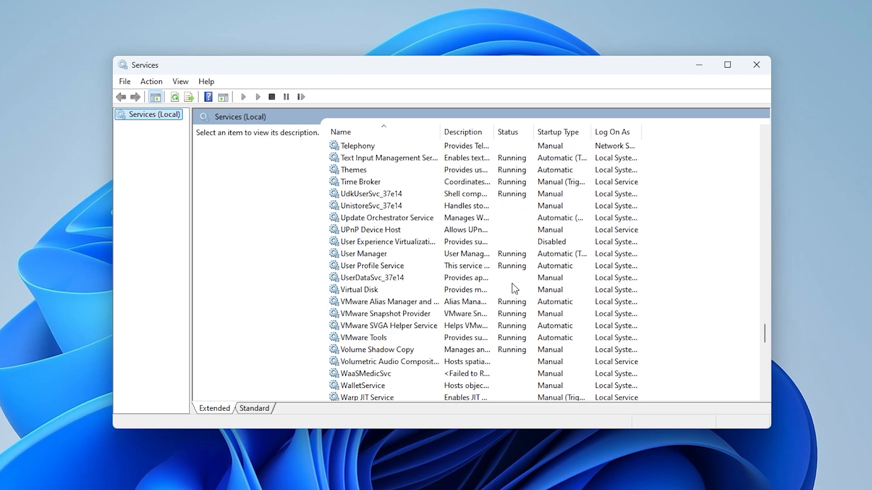
{"action": "left_click", "coordinate": [349, 232]}
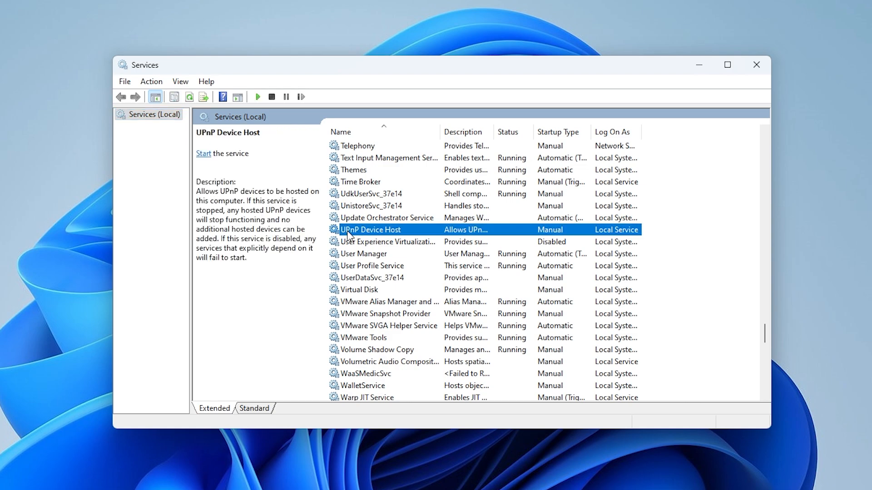
{"action": "double_click", "coordinate": [348, 230]}
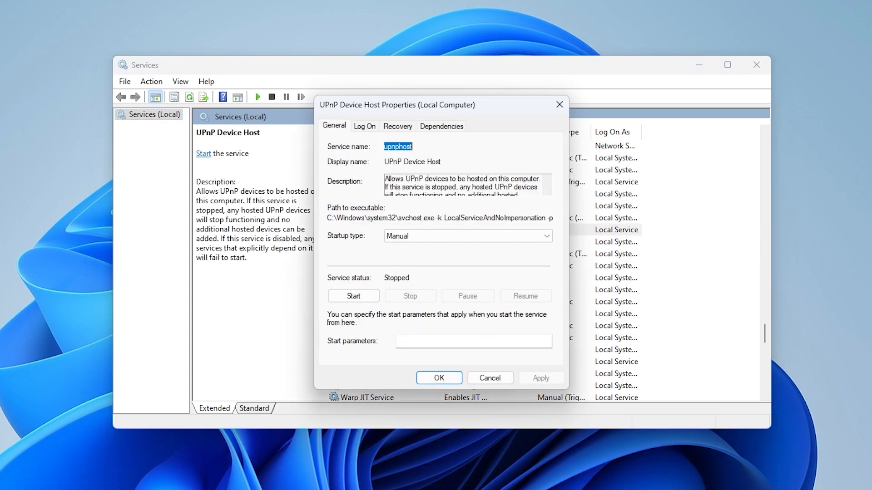
{"action": "left_click", "coordinate": [433, 237]}
{"action": "left_click", "coordinate": [411, 258]}
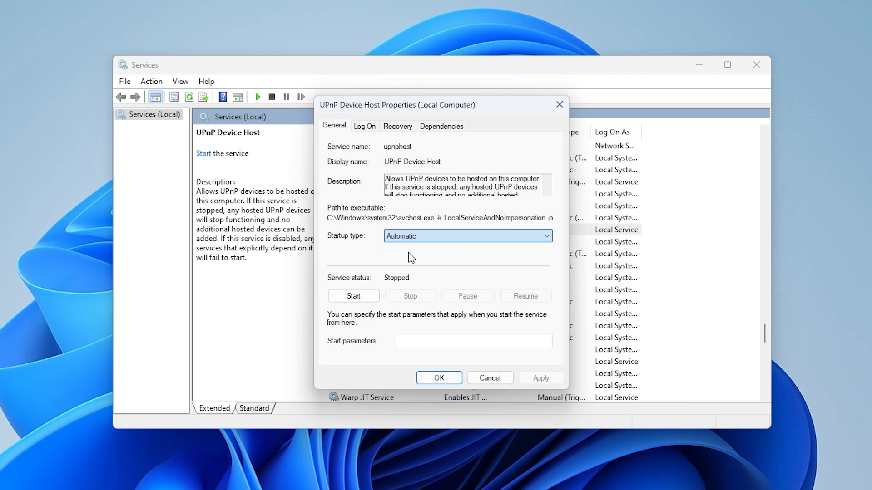
{"action": "left_click", "coordinate": [358, 299]}
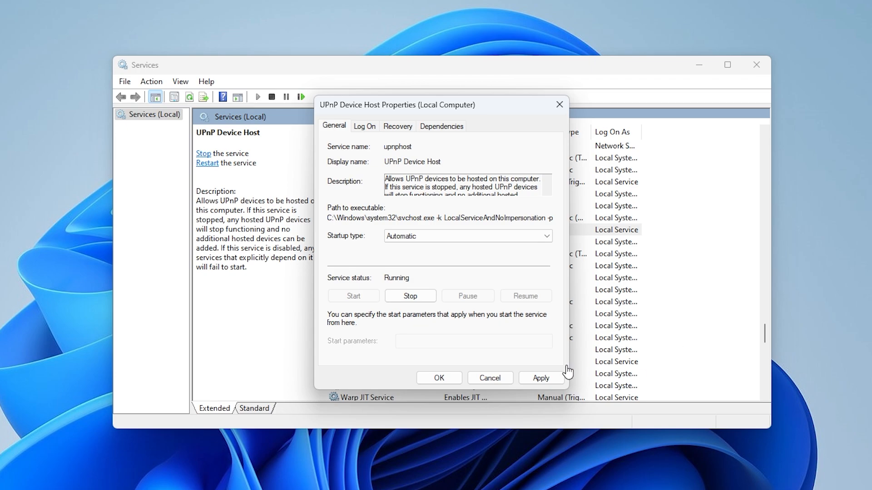
{"action": "left_click", "coordinate": [546, 380]}
{"action": "left_click", "coordinate": [436, 379]}
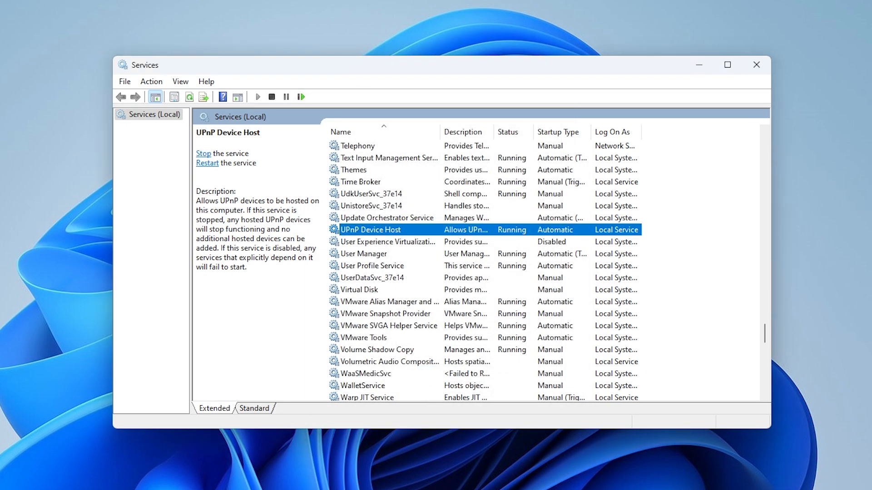
- Select the Windows Media Player Network Sharing Service in the services list and widen the Name column to fit full service names
{"action": "scroll", "coordinate": [417, 305], "scroll_direction": "down", "scroll_amount": 4}
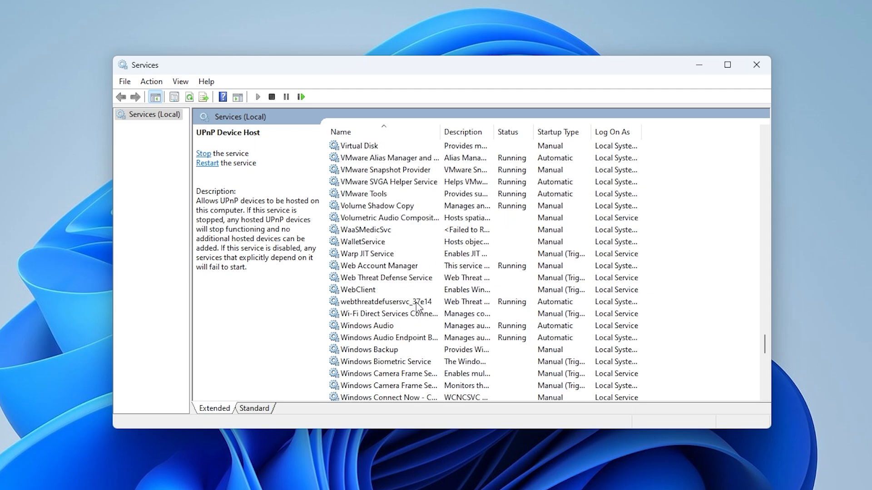
{"action": "scroll", "coordinate": [416, 305], "scroll_direction": "down", "scroll_amount": 5}
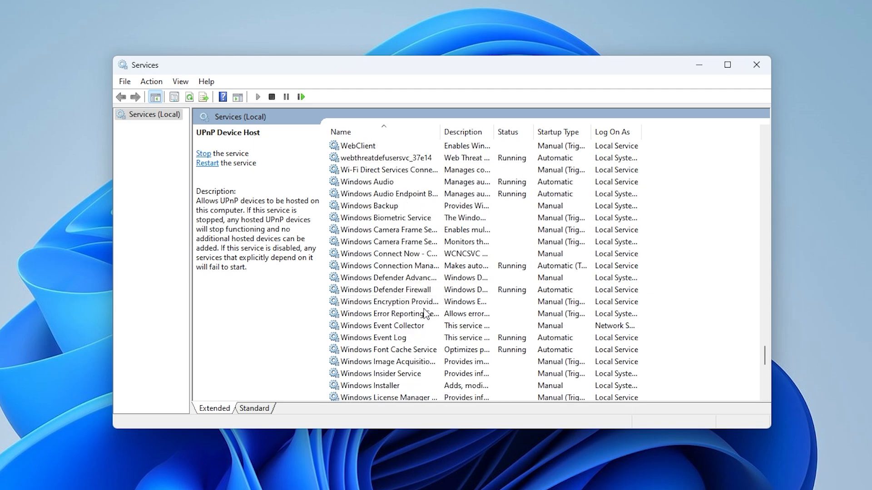
{"action": "scroll", "coordinate": [423, 313], "scroll_direction": "down", "scroll_amount": 2}
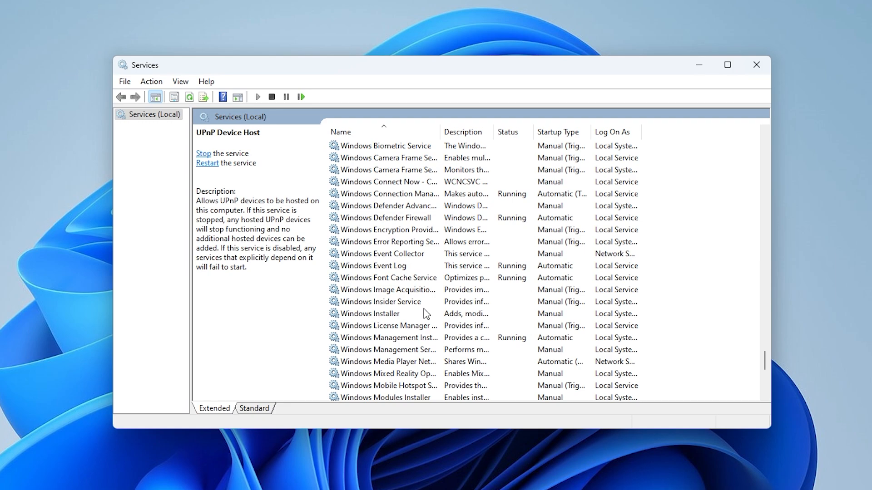
{"action": "scroll", "coordinate": [423, 313], "scroll_direction": "down", "scroll_amount": 4}
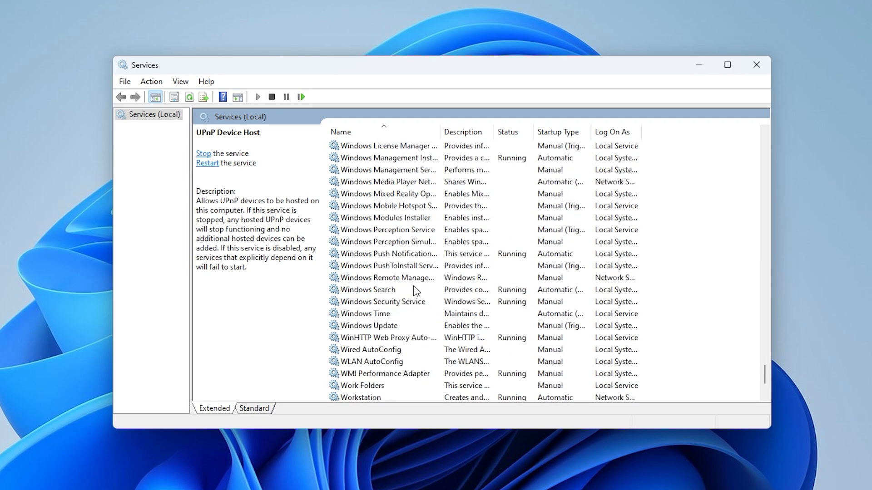
{"action": "left_click", "coordinate": [415, 181]}
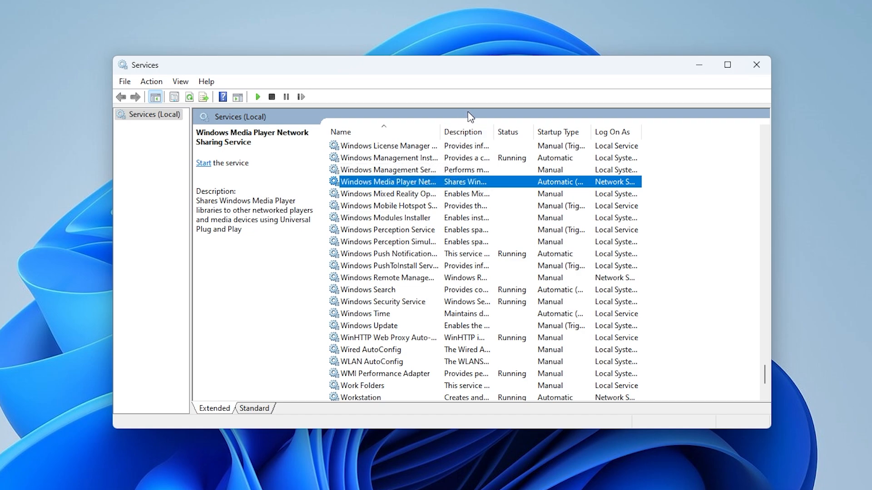
{"action": "left_click_drag", "start_coordinate": [441, 125], "coordinate": [521, 126]}
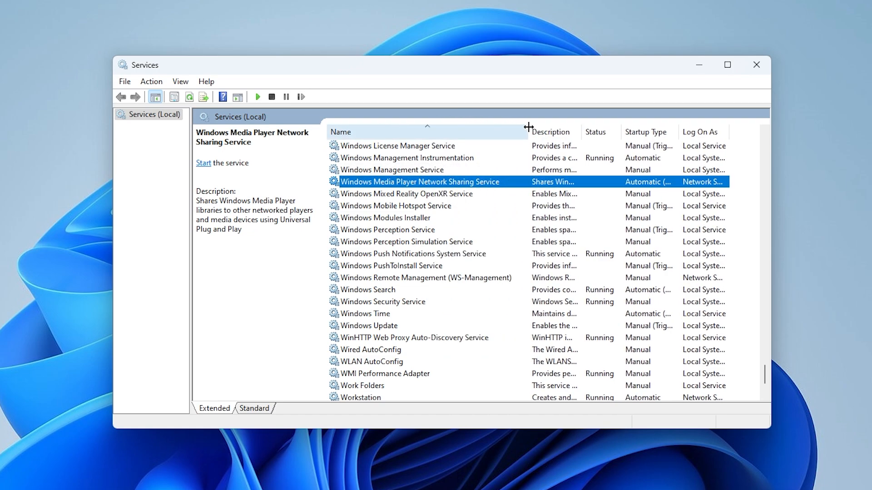
{"action": "scroll", "coordinate": [397, 194], "scroll_direction": "up", "scroll_amount": 1}
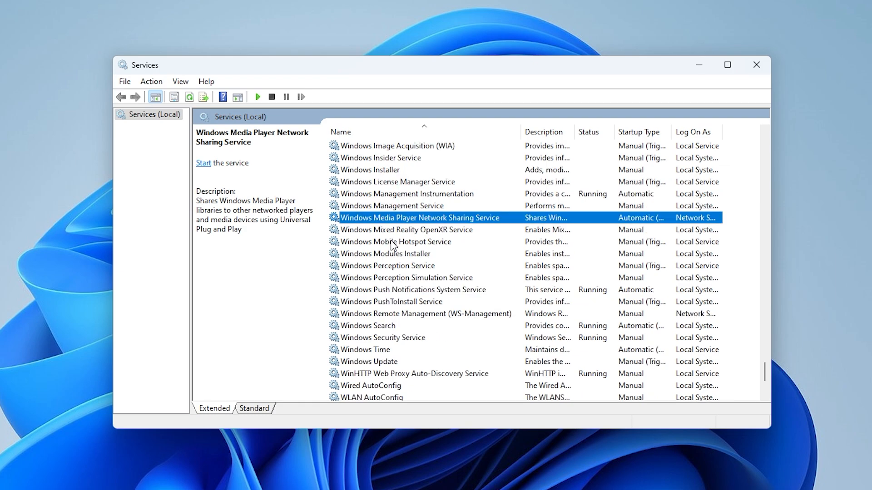
- Set the Windows Media Player Network Sharing Service's startup type to Automatic, start the service, confirm, and close the Services console
{"action": "double_click", "coordinate": [387, 218]}
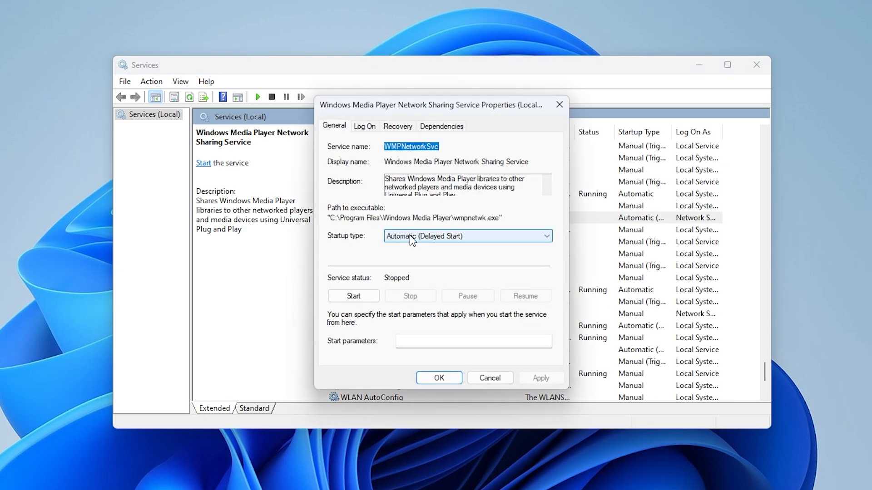
{"action": "left_click", "coordinate": [393, 236]}
{"action": "left_click", "coordinate": [396, 255]}
{"action": "left_click", "coordinate": [353, 296]}
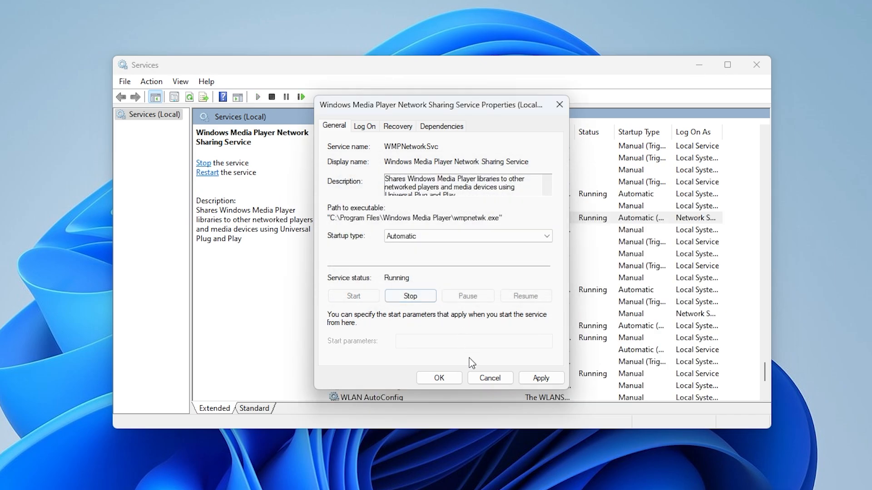
{"action": "left_click", "coordinate": [439, 377]}
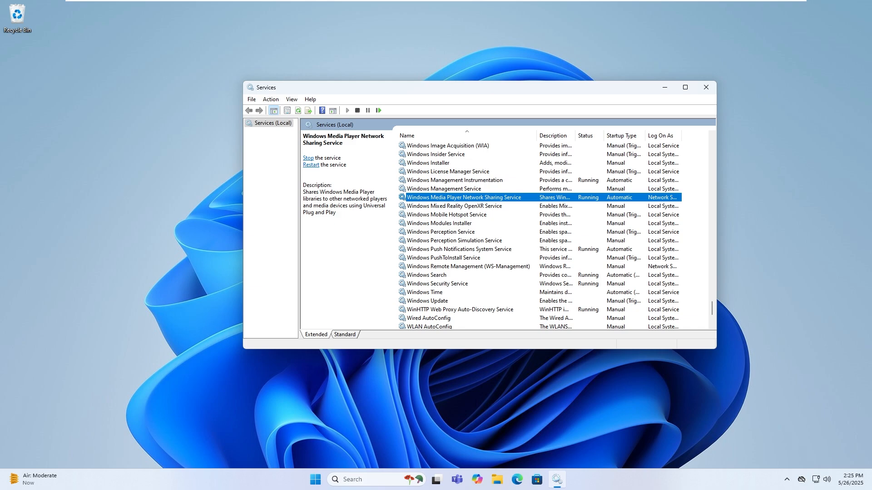
{"action": "left_click", "coordinate": [704, 88]}
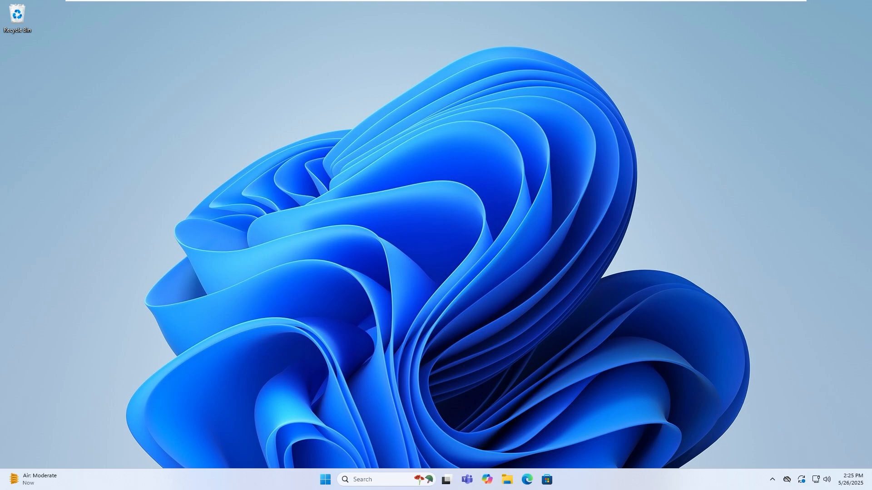
- Search for "windows fea" and open the Turn Windows features on or off dialog
{"action": "left_click", "coordinate": [326, 484]}
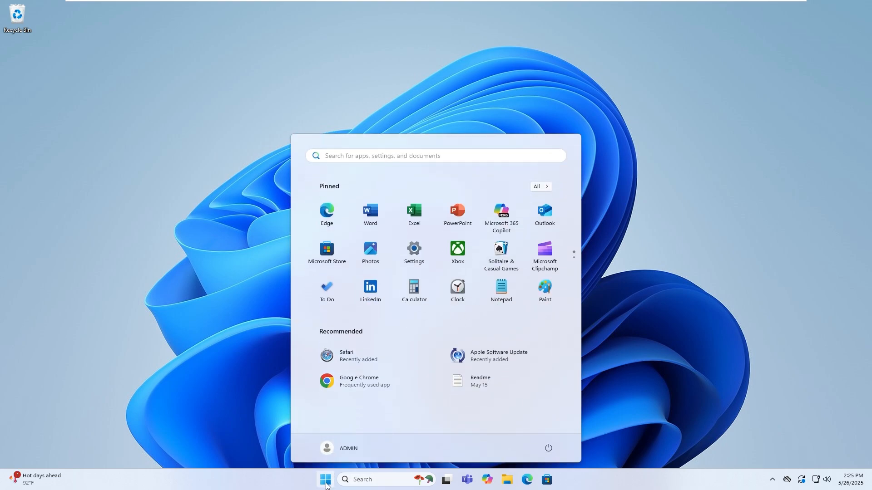
{"action": "type", "text": "win"}
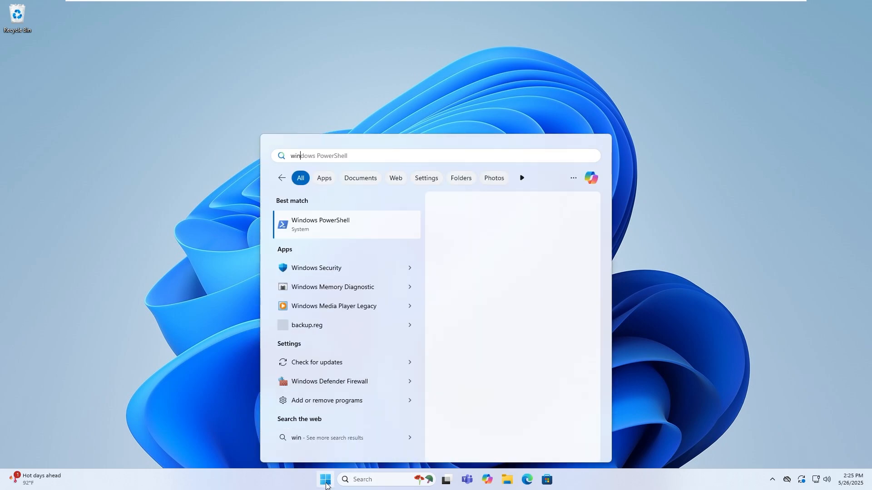
{"action": "type", "text": "dow"}
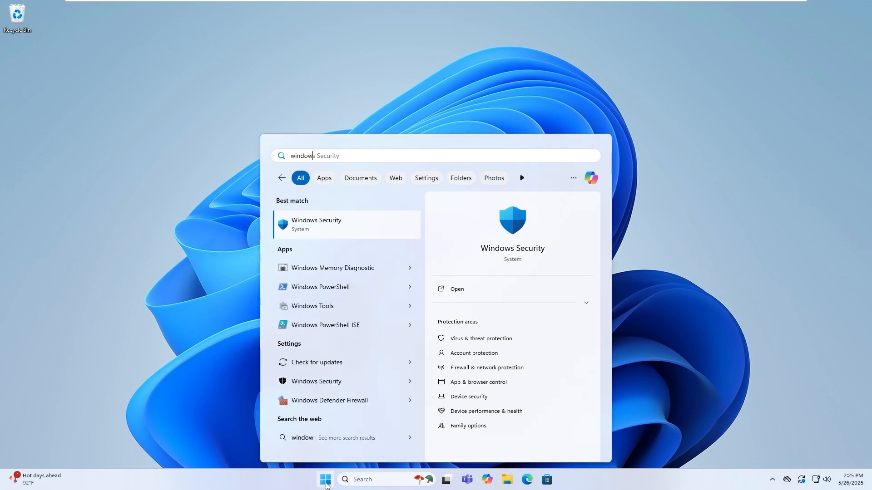
{"action": "type", "text": "s fea"}
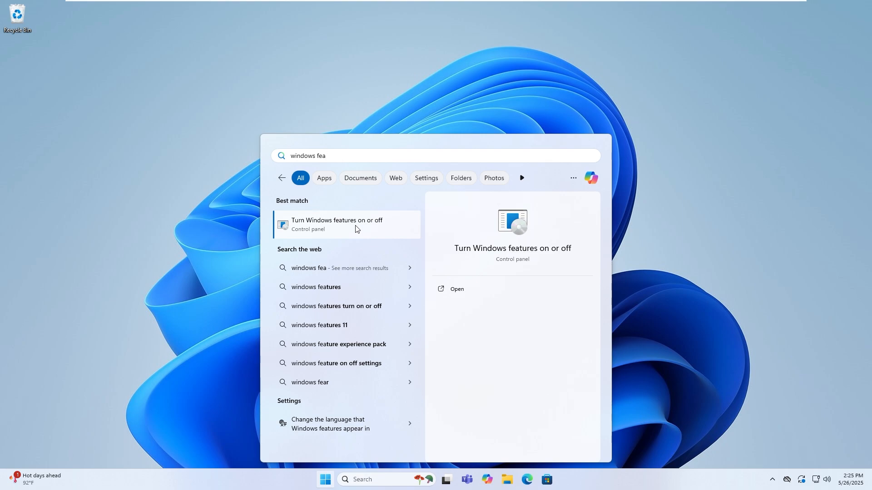
{"action": "left_click", "coordinate": [354, 228]}
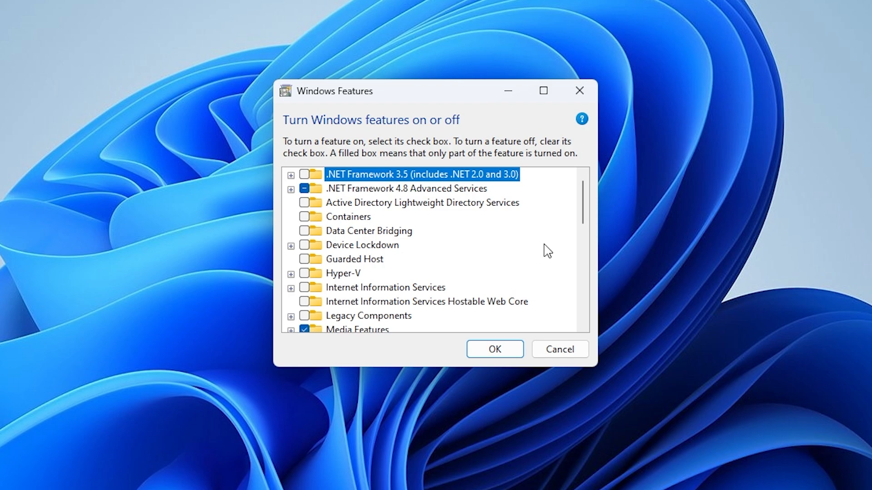
- Check whether Media Features is turned on in the Windows features list, then confirm the dialog
{"action": "scroll", "coordinate": [545, 252], "scroll_direction": "down", "scroll_amount": 5}
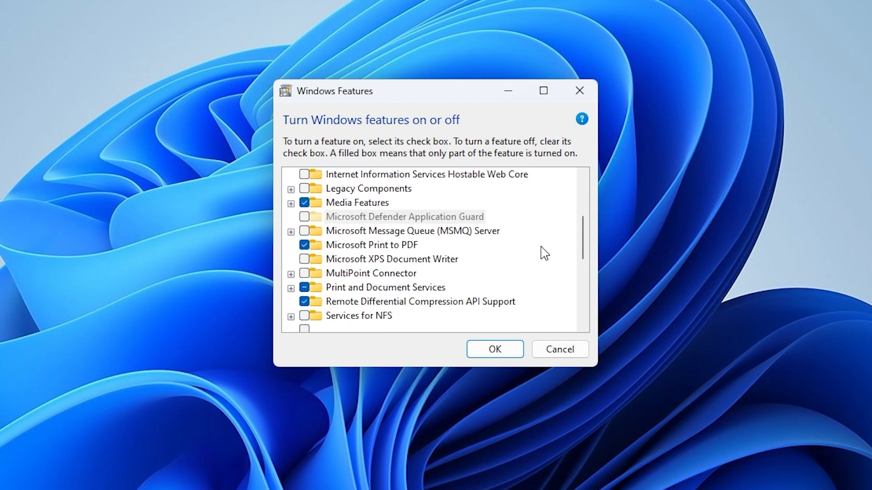
{"action": "scroll", "coordinate": [541, 260], "scroll_direction": "down", "scroll_amount": 3}
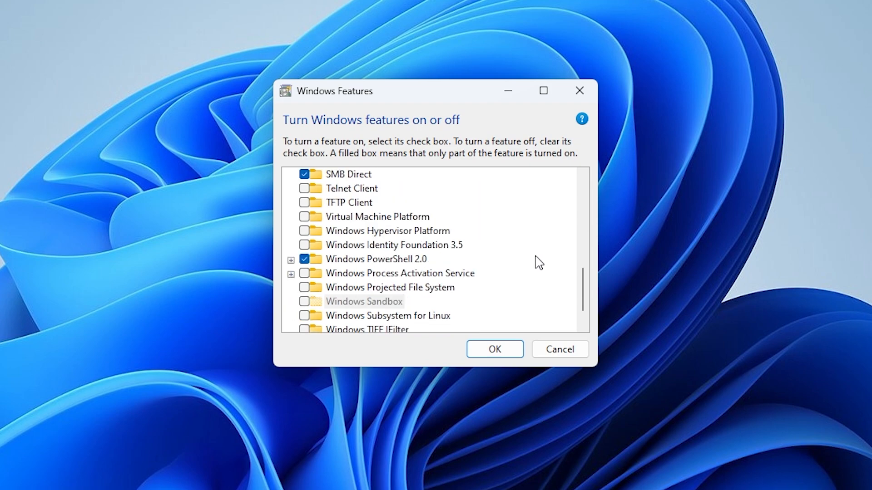
{"action": "scroll", "coordinate": [538, 262], "scroll_direction": "down", "scroll_amount": 1}
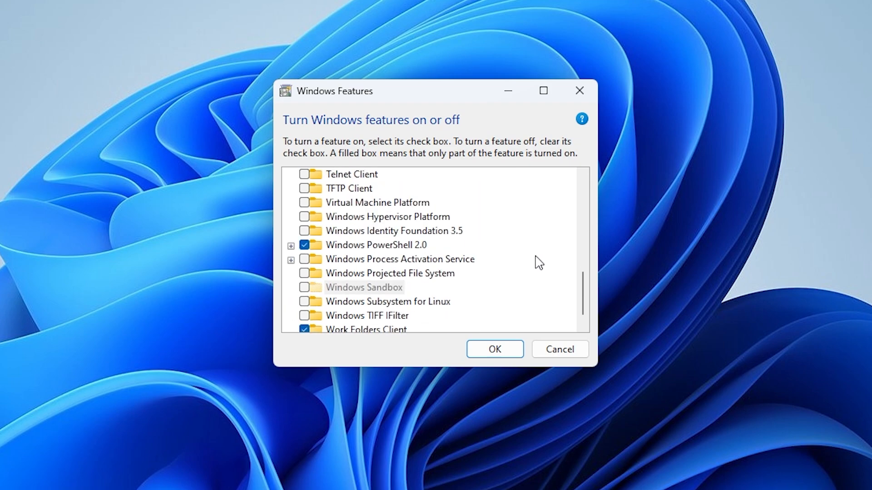
{"action": "scroll", "coordinate": [539, 263], "scroll_direction": "down", "scroll_amount": 1}
{"action": "scroll", "coordinate": [511, 269], "scroll_direction": "up", "scroll_amount": 7}
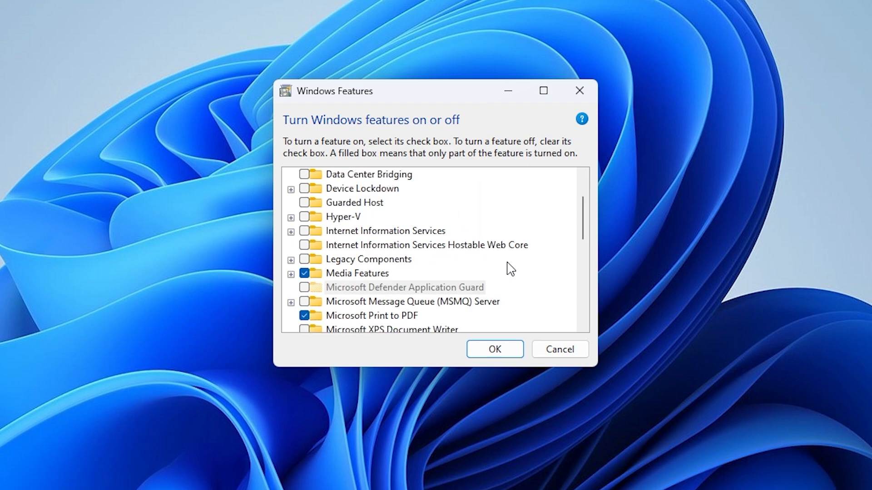
{"action": "scroll", "coordinate": [511, 269], "scroll_direction": "up", "scroll_amount": 2}
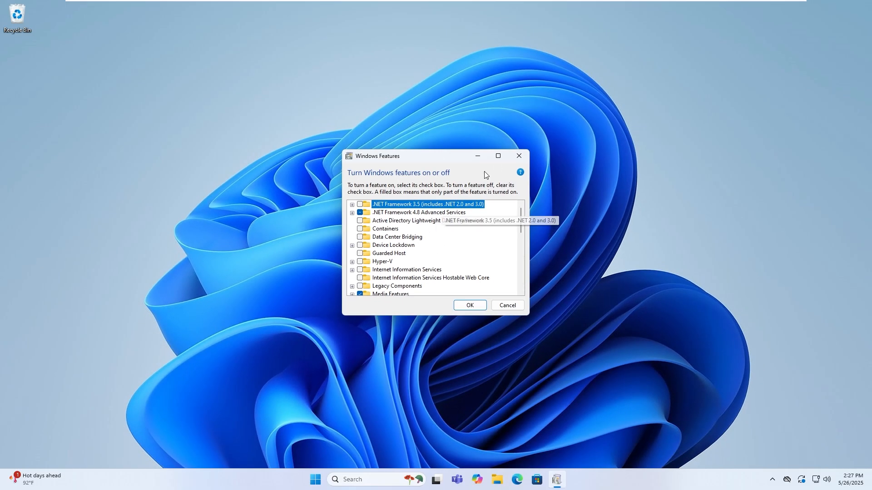
{"action": "left_click", "coordinate": [470, 305]}
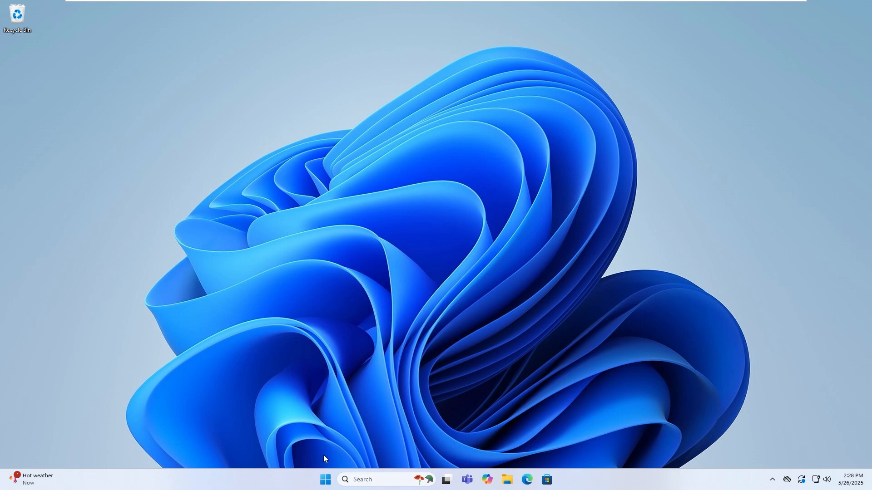
- Search for "gpedit" and open the Local Group Policy Editor
{"action": "left_click", "coordinate": [325, 479]}
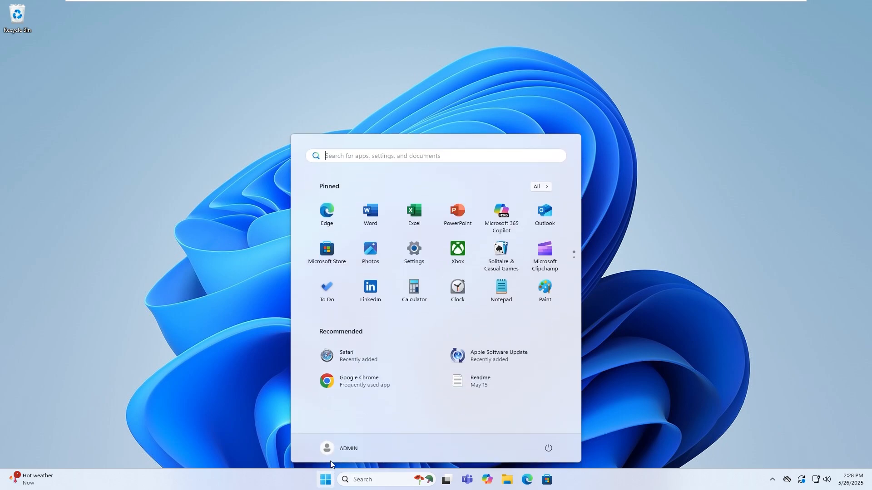
{"action": "type", "text": "gp"}
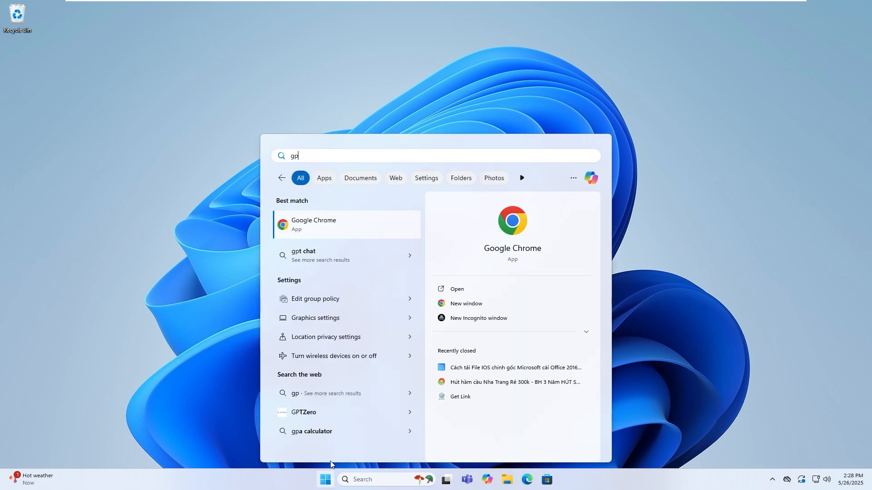
{"action": "type", "text": "edit"}
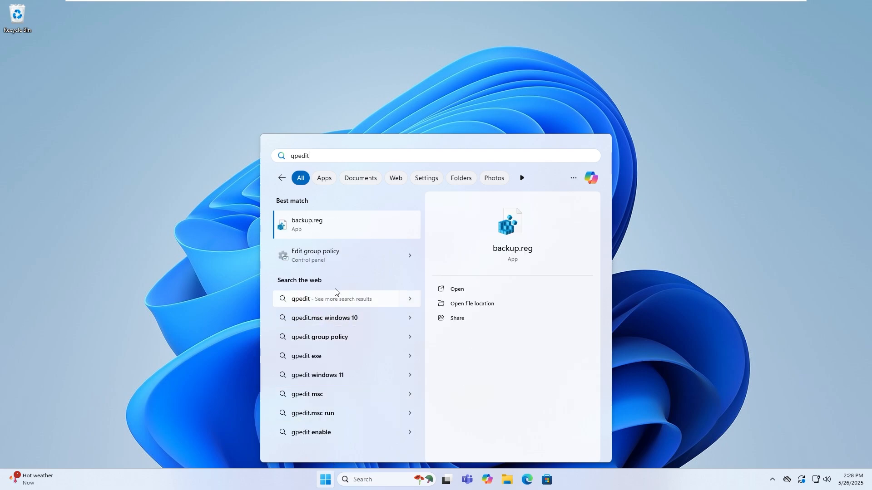
{"action": "left_click", "coordinate": [337, 256]}
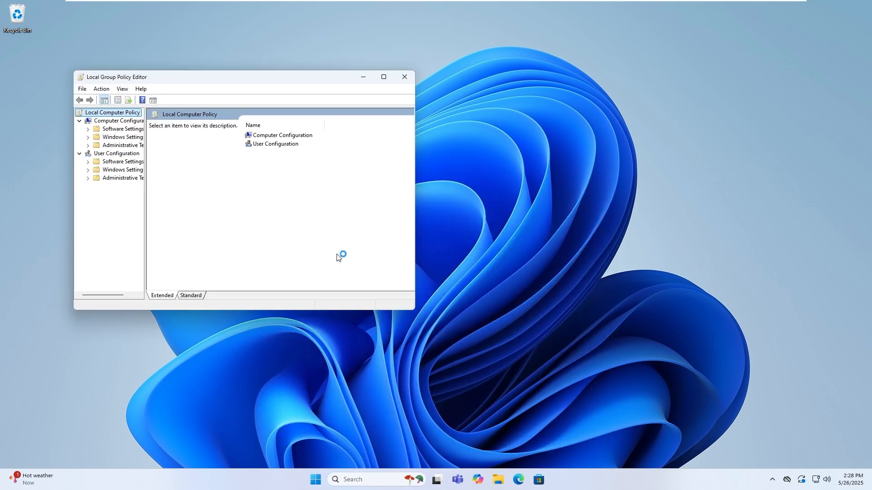
- Move the Local Group Policy Editor window toward the screen centre, widen it, and enlarge the policy tree so folder names fit
{"action": "left_click_drag", "start_coordinate": [264, 81], "coordinate": [439, 100]}
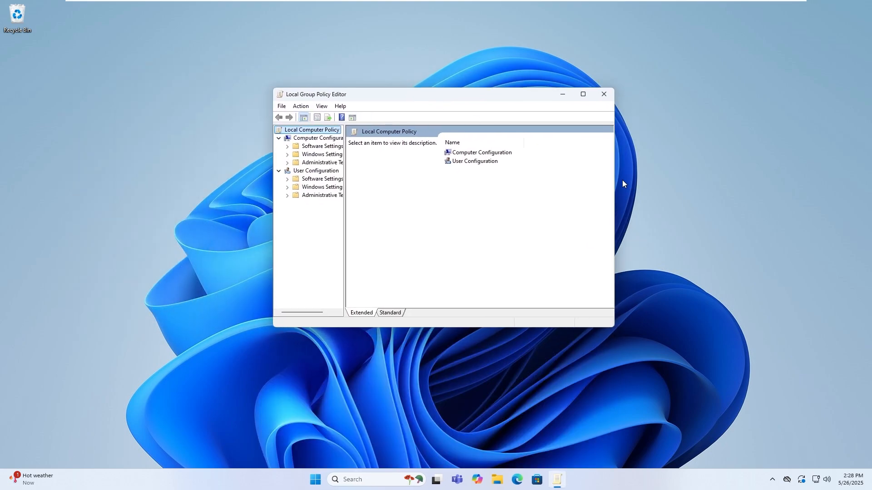
{"action": "left_click_drag", "start_coordinate": [616, 179], "coordinate": [725, 180]}
{"action": "left_click_drag", "start_coordinate": [343, 194], "coordinate": [395, 195]}
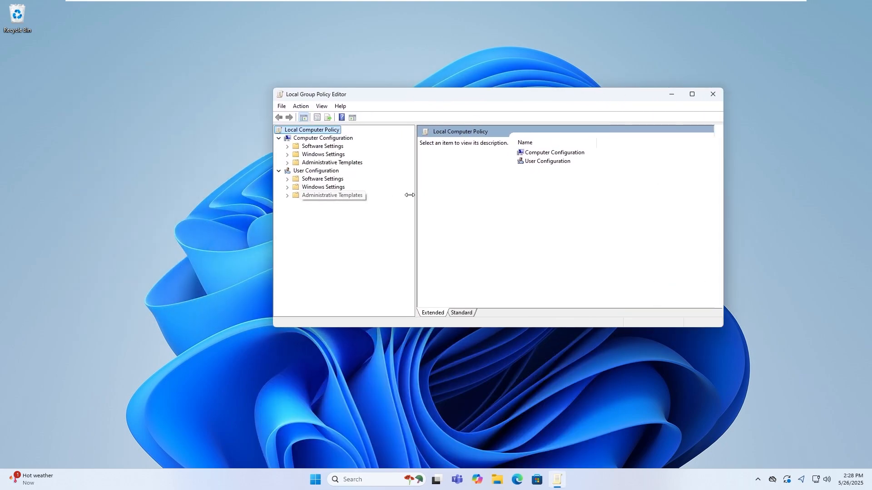
{"action": "left_click_drag", "start_coordinate": [413, 94], "coordinate": [379, 95]}
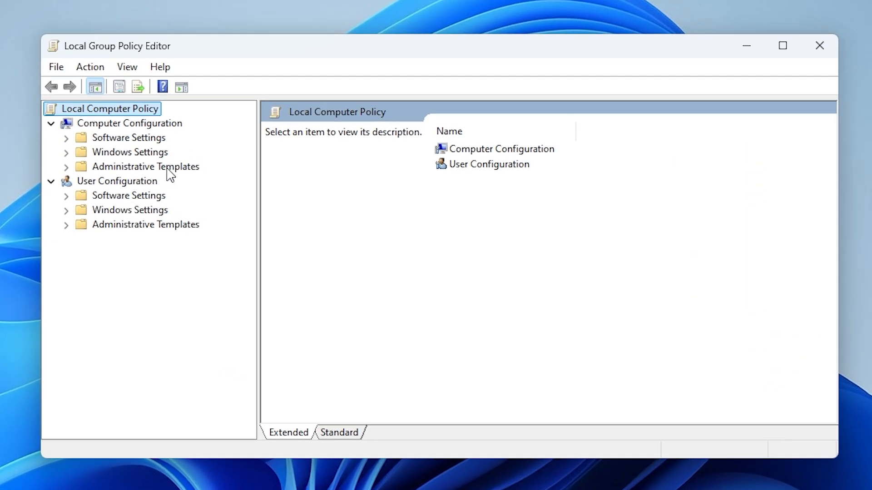
- Open the Windows Media Player policy folder under Computer Configuration, Administrative Templates, Windows Components
{"action": "left_click", "coordinate": [308, 164]}
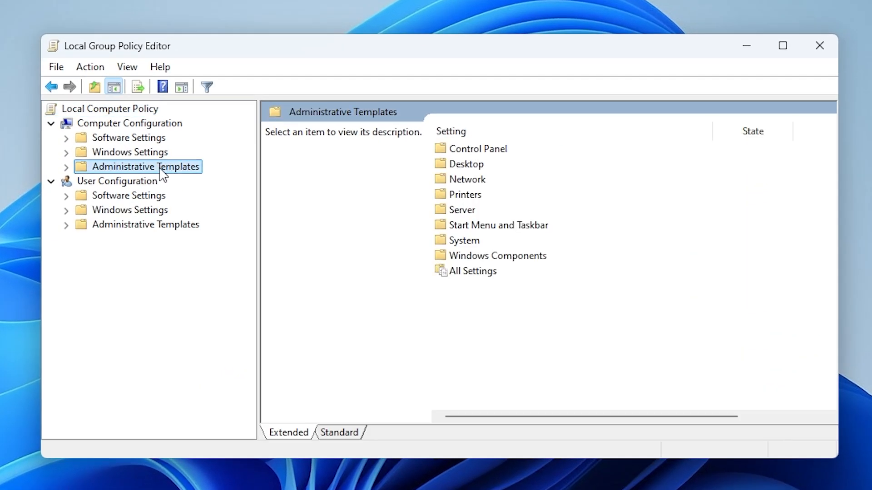
{"action": "double_click", "coordinate": [133, 168]}
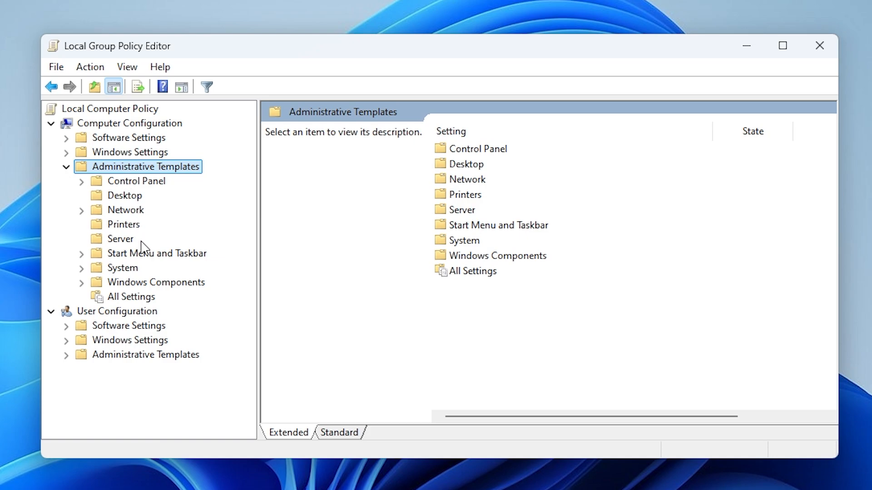
{"action": "left_click", "coordinate": [145, 285]}
{"action": "double_click", "coordinate": [145, 283]}
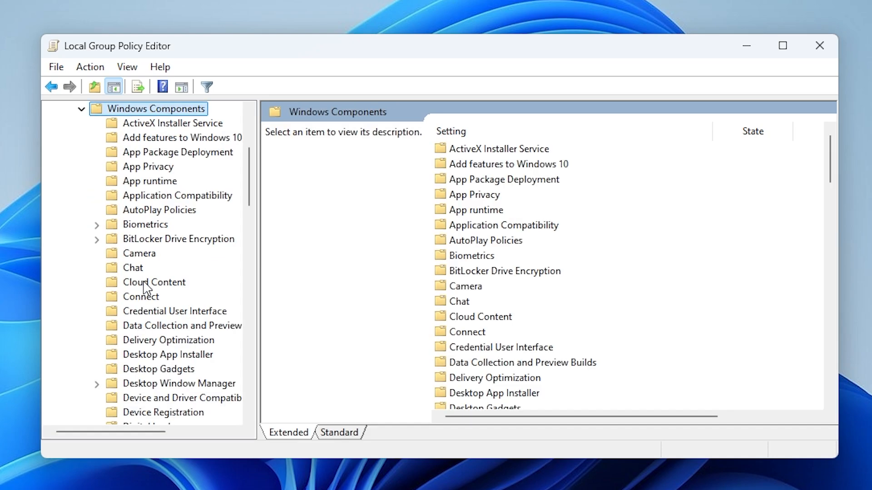
{"action": "scroll", "coordinate": [146, 288], "scroll_direction": "down", "scroll_amount": 20}
{"action": "left_click", "coordinate": [205, 240]}
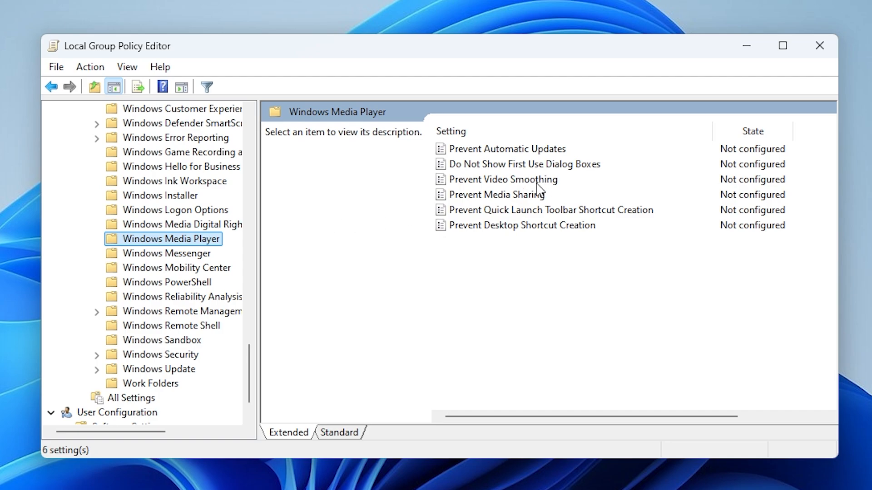
- Set the Prevent Media Sharing policy to Disabled, apply the change, and close the Local Group Policy Editor
{"action": "left_click", "coordinate": [493, 198]}
{"action": "double_click", "coordinate": [500, 198]}
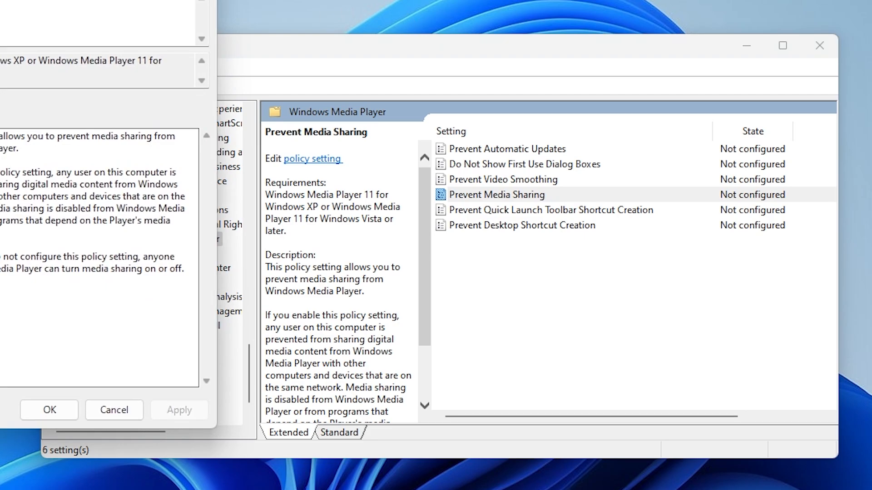
{"action": "left_click_drag", "start_coordinate": [0, 0], "coordinate": [425, 9]}
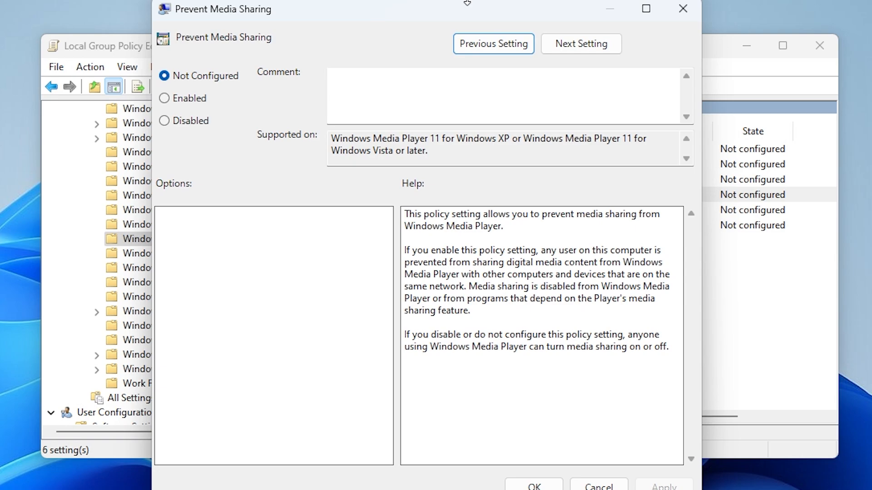
{"action": "left_click", "coordinate": [184, 121]}
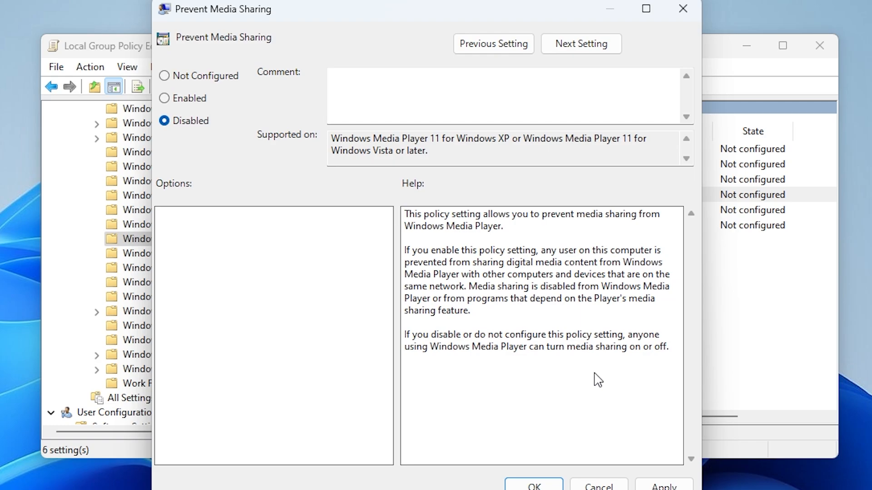
{"action": "left_click", "coordinate": [663, 485]}
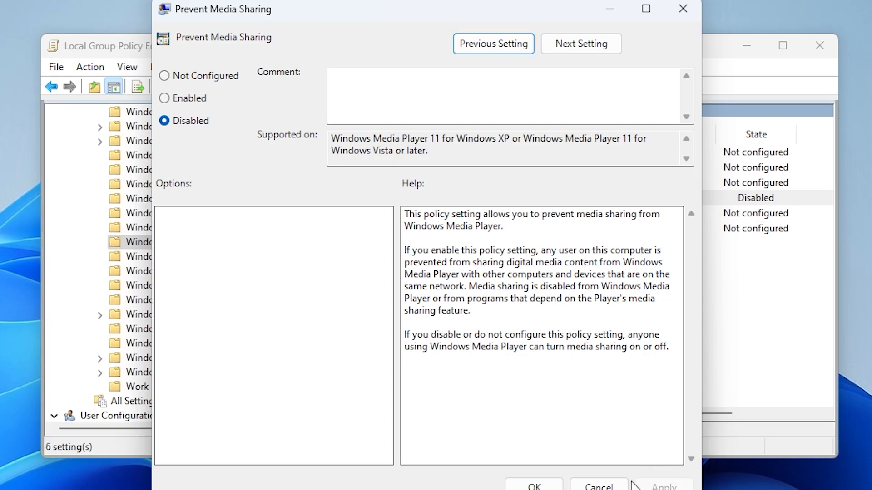
{"action": "left_click", "coordinate": [522, 484]}
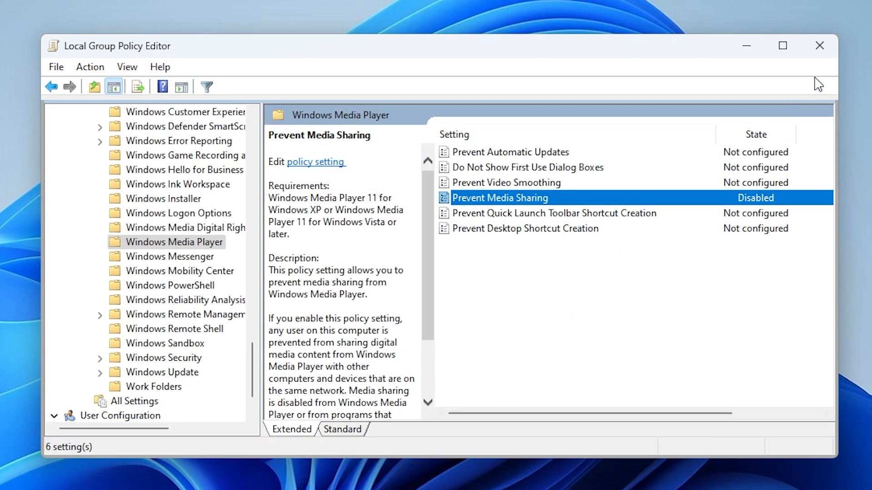
{"action": "left_click", "coordinate": [822, 45]}
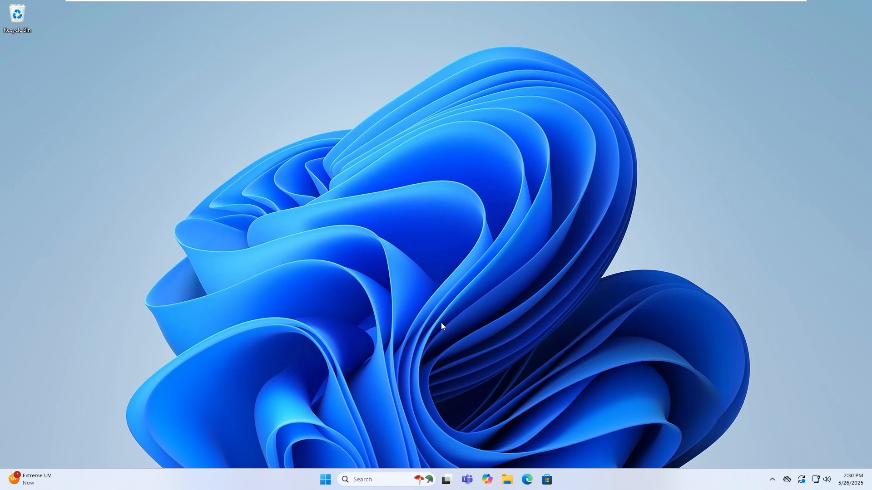
- Restart the computer from the Windows power options
{"action": "left_click", "coordinate": [325, 480]}
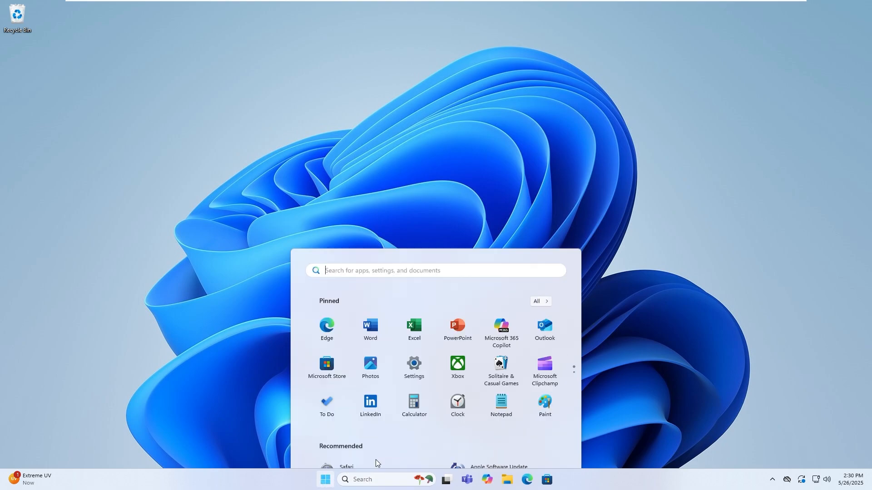
{"action": "left_click", "coordinate": [547, 449]}
{"action": "left_click", "coordinate": [535, 426]}
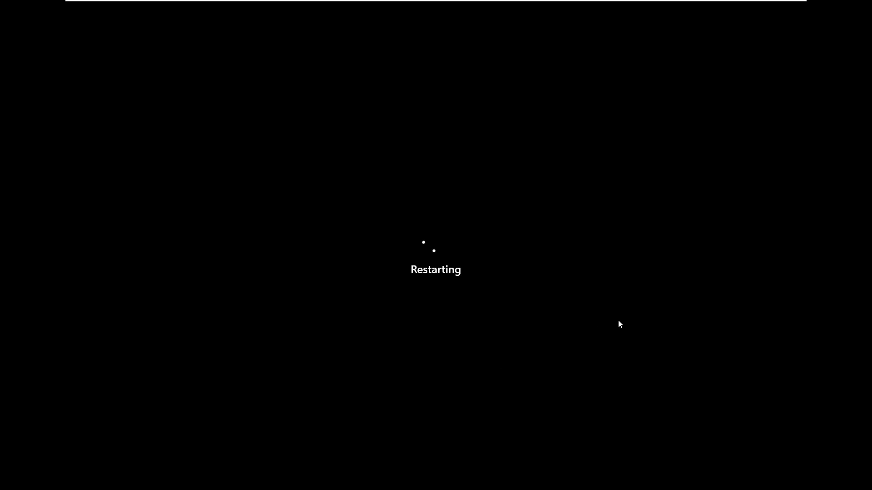